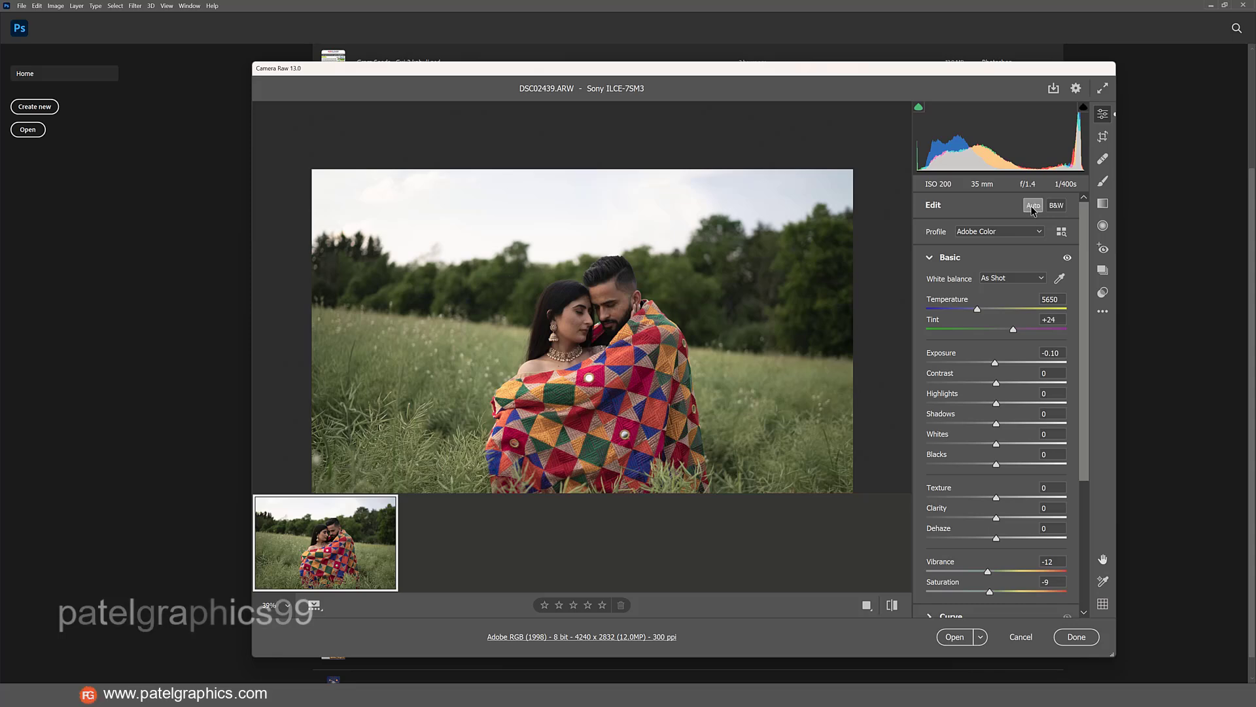
Apply the automatic tone and colour adjustments to the raw photo, toggling them to compare with the unadjusted version.
{"action": "left_click", "coordinate": [1031, 208]}
{"action": "left_click", "coordinate": [1032, 208]}
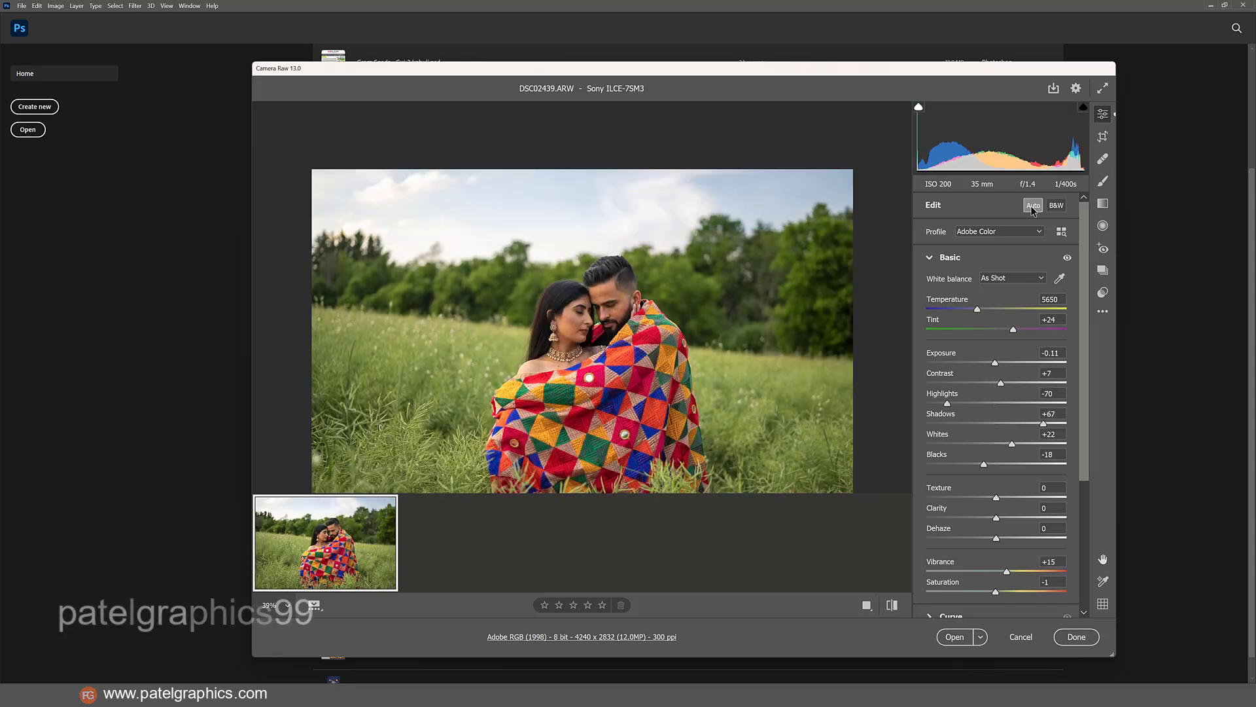
{"action": "left_click", "coordinate": [1032, 207]}
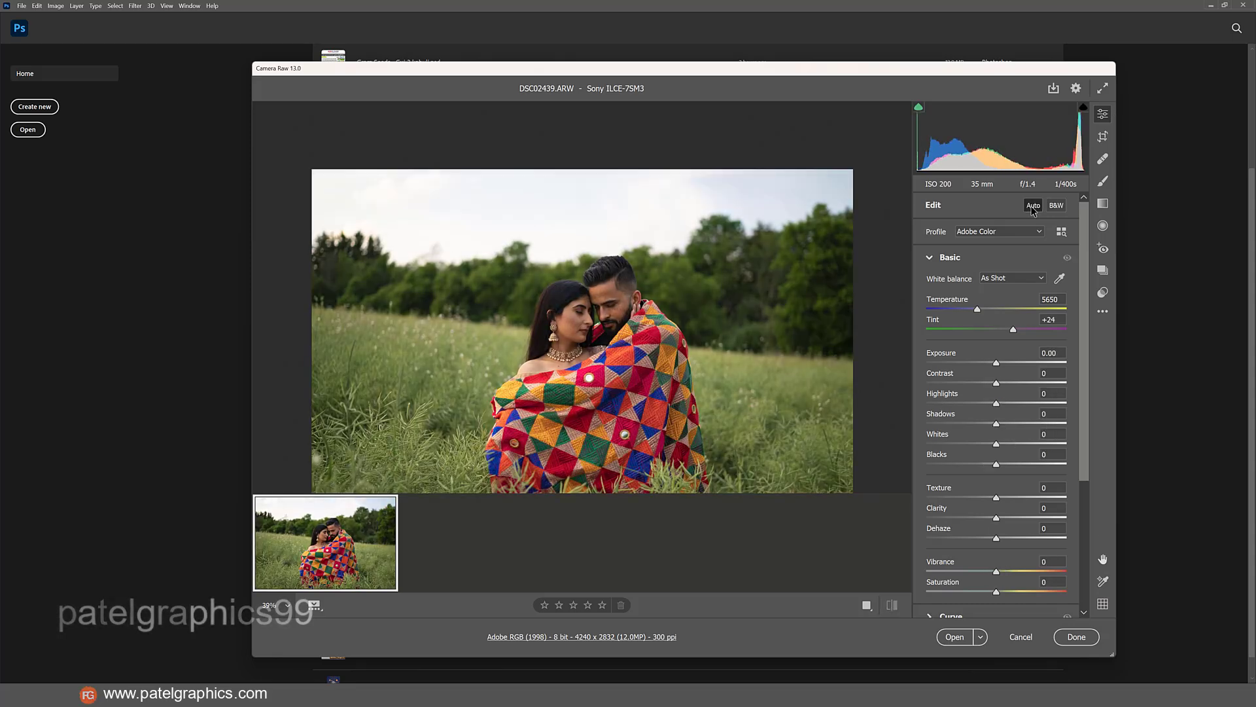
{"action": "left_click", "coordinate": [1032, 207]}
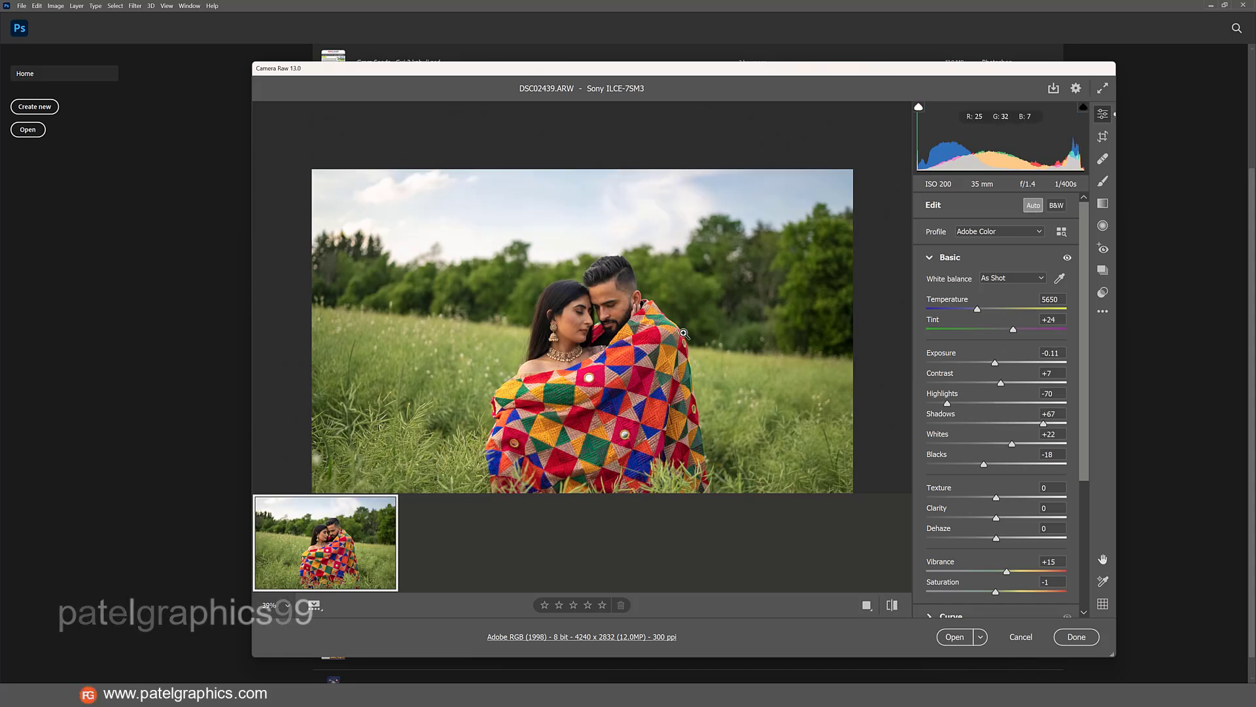
Set the photo's Highlights to -79, Shadows to +69, Whites to +15 and Vibrance to +24.
{"action": "left_click", "coordinate": [607, 325]}
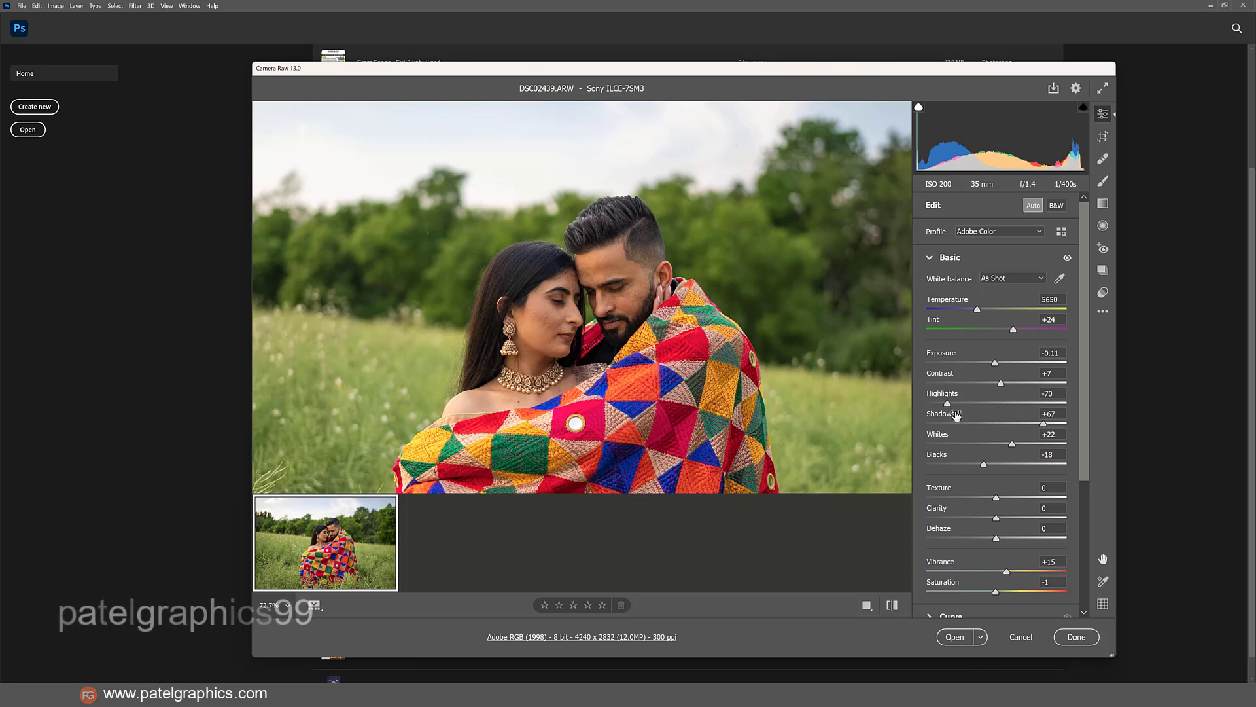
{"action": "left_click_drag", "start_coordinate": [948, 405], "coordinate": [941, 405]}
{"action": "left_click", "coordinate": [753, 378], "text": "alt"}
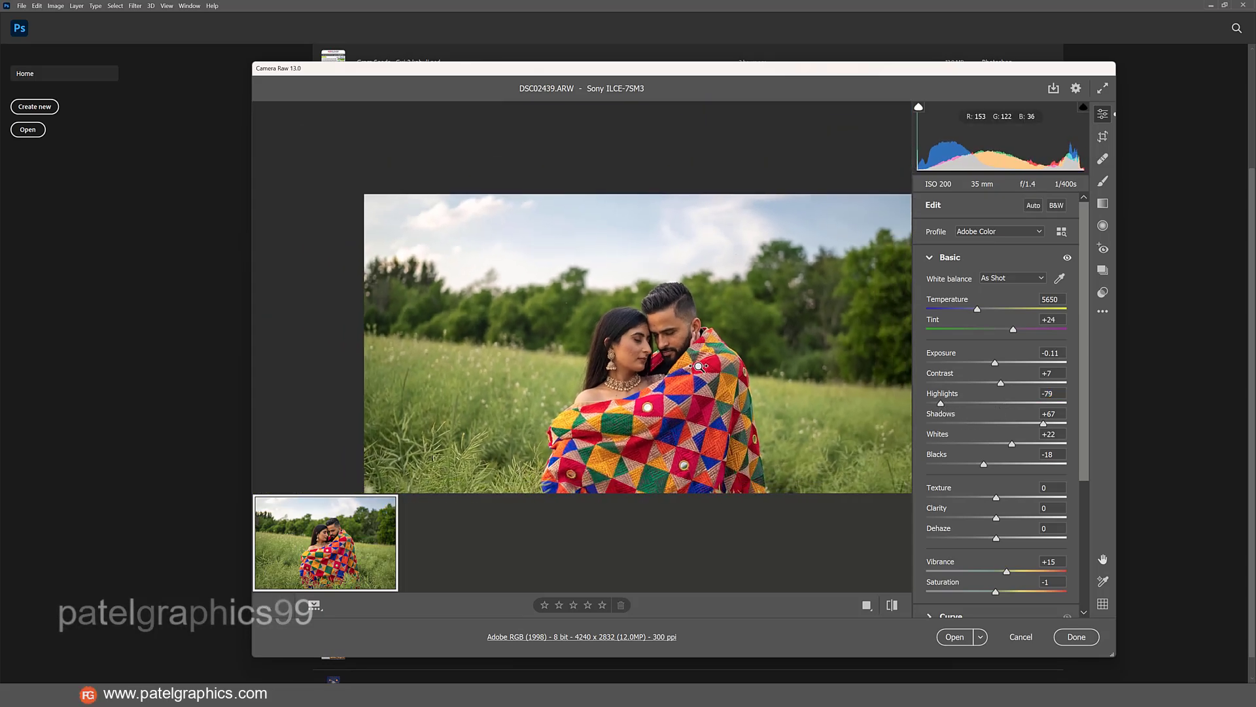
{"action": "mouse_move", "coordinate": [734, 462]}
{"action": "left_mouse_down"}
{"action": "mouse_move", "coordinate": [706, 466]}
{"action": "mouse_move", "coordinate": [732, 474]}
{"action": "left_mouse_up"}
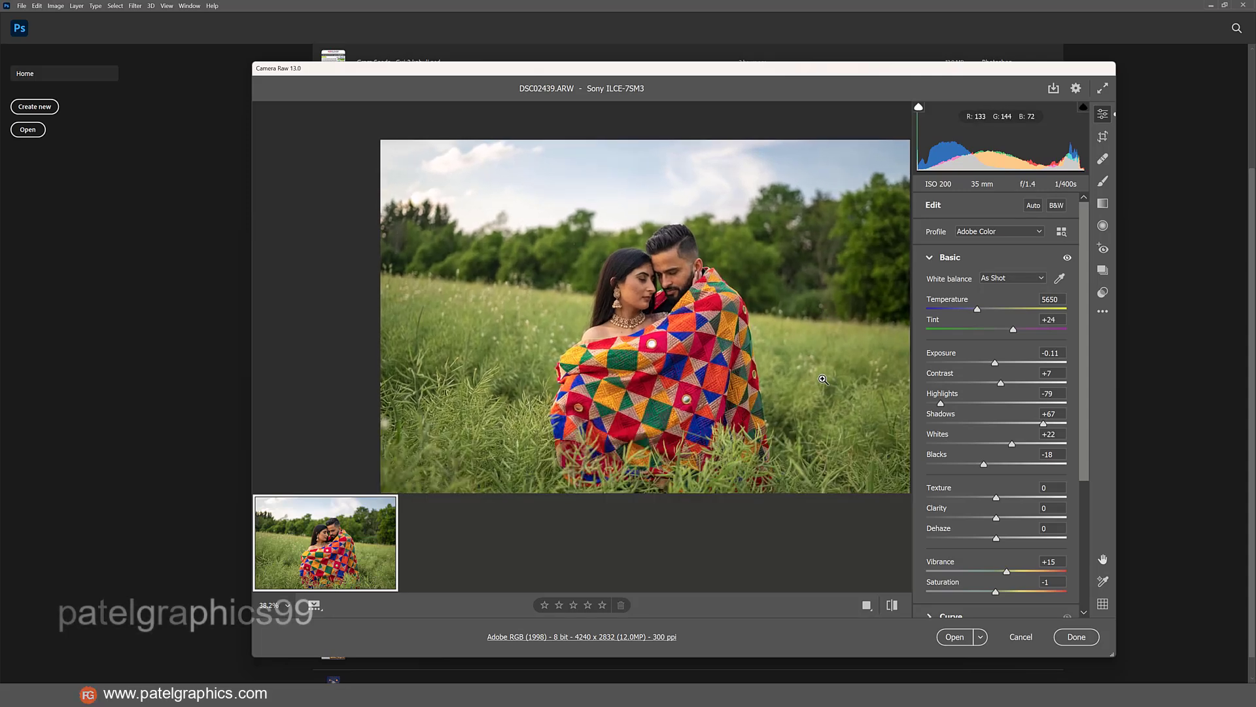
{"action": "scroll", "coordinate": [999, 471], "scroll_direction": "down", "scroll_amount": 1}
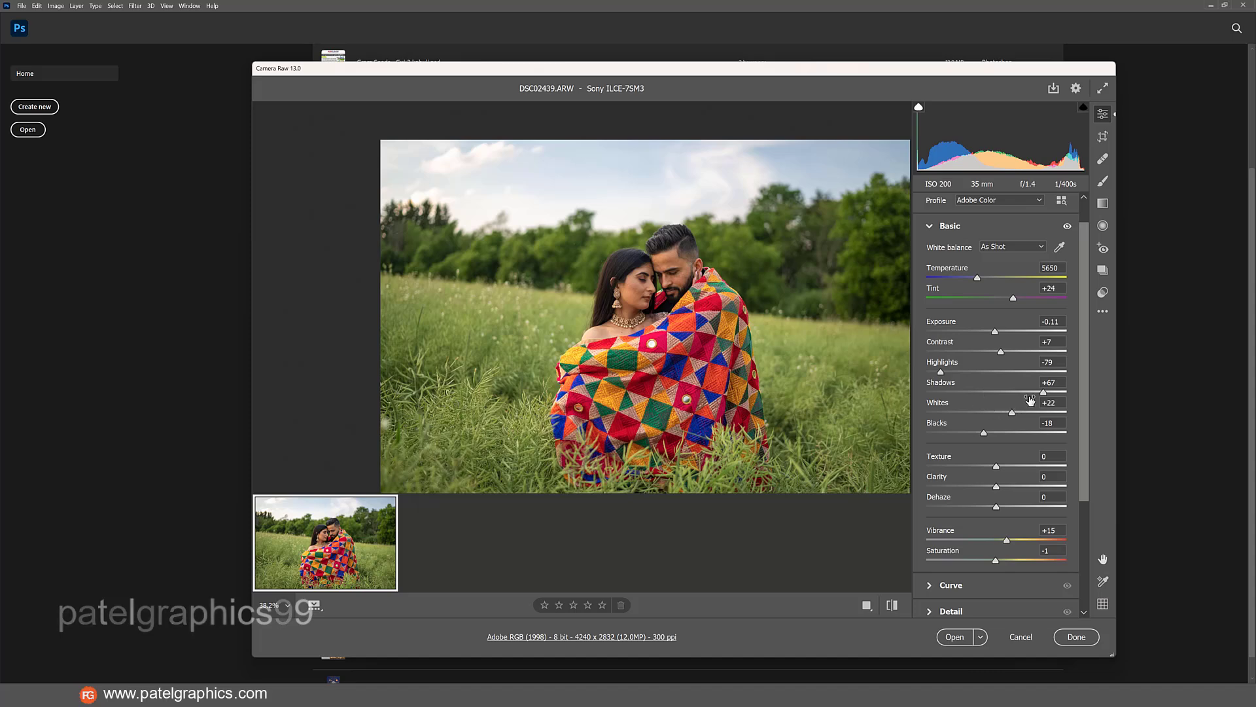
{"action": "left_click_drag", "start_coordinate": [1045, 394], "coordinate": [1008, 411]}
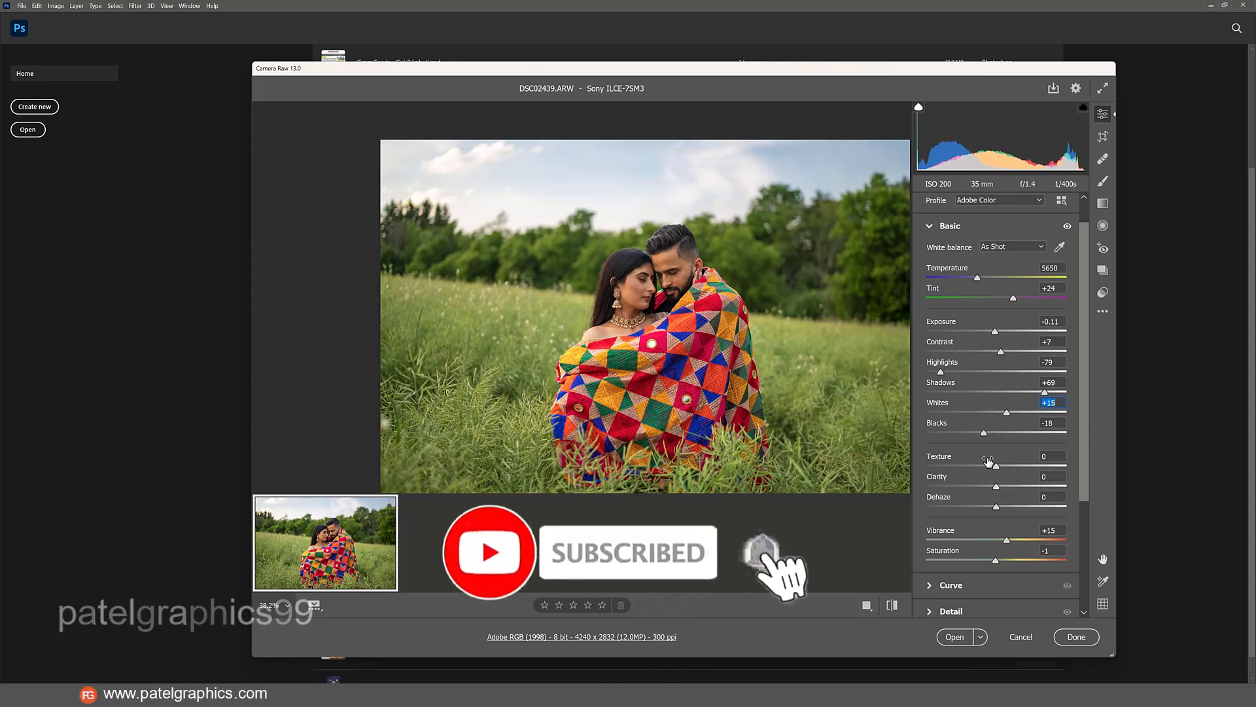
{"action": "left_click_drag", "start_coordinate": [1006, 539], "coordinate": [1013, 540]}
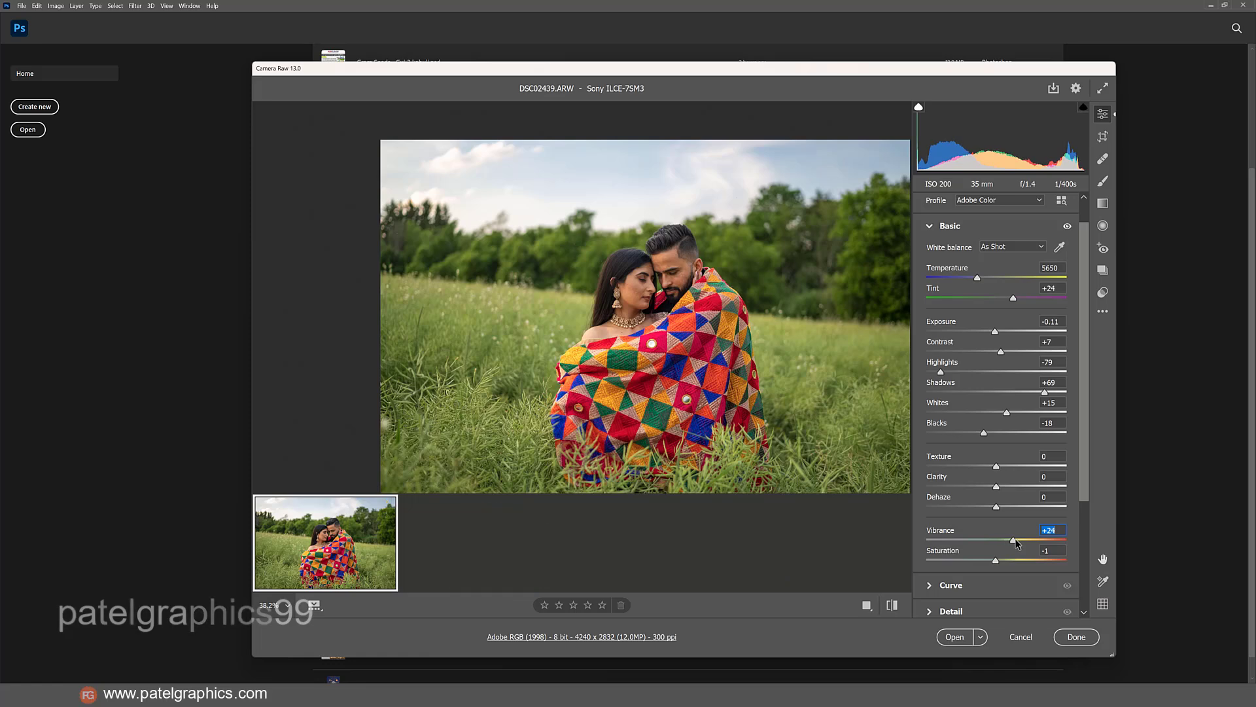
In the Color Mixer, set the luminance of Oranges to +20 and of Greens to -7.
{"action": "scroll", "coordinate": [991, 561], "scroll_direction": "down", "scroll_amount": 1}
{"action": "scroll", "coordinate": [971, 541], "scroll_direction": "down", "scroll_amount": 1}
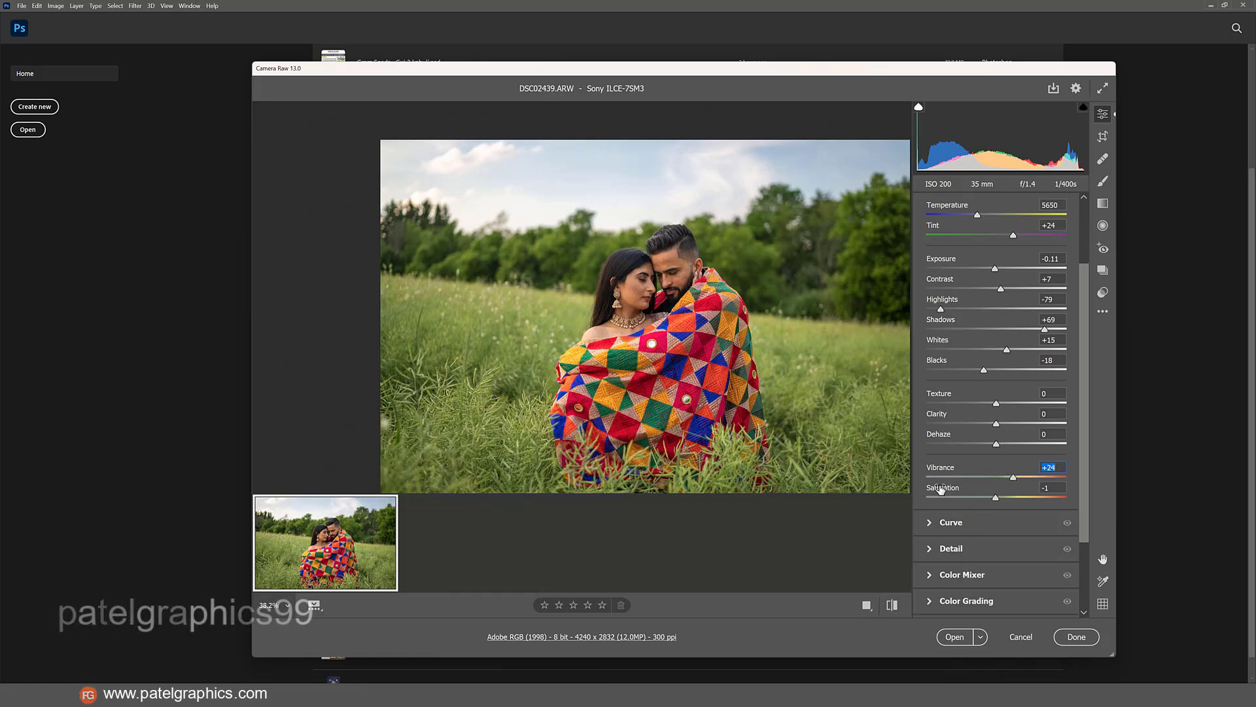
{"action": "left_click", "coordinate": [930, 581]}
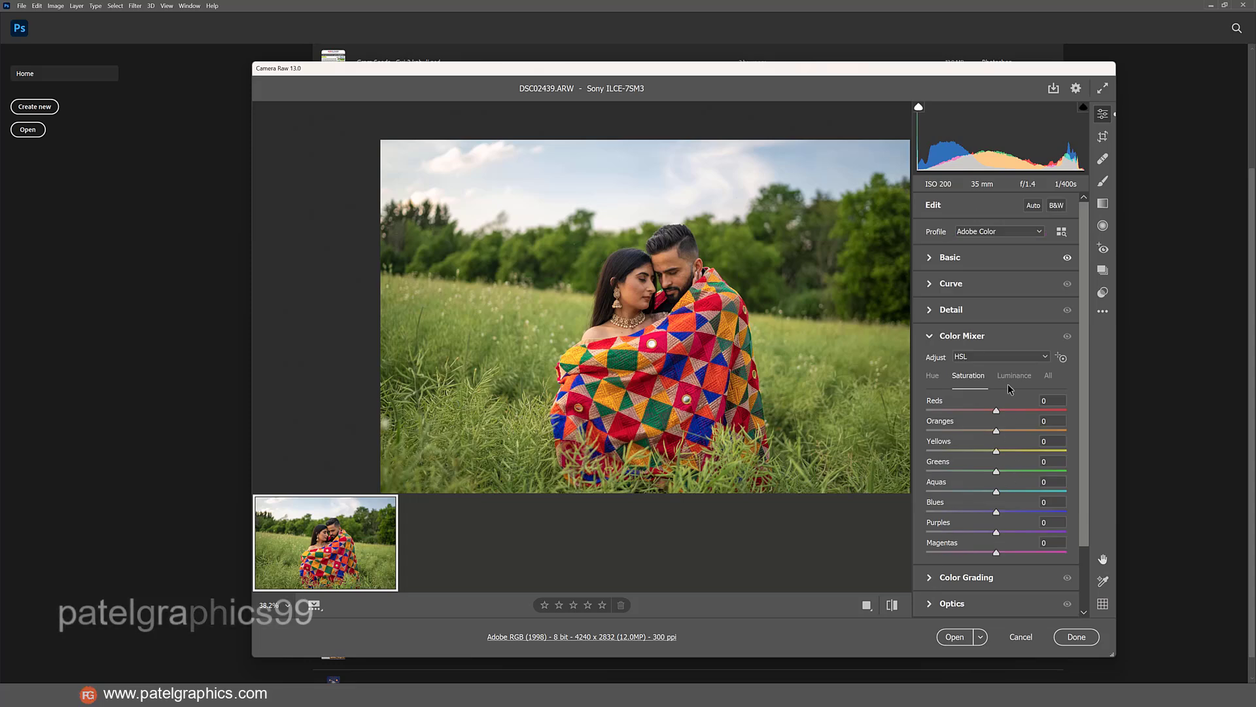
{"action": "left_click_drag", "start_coordinate": [998, 432], "coordinate": [1011, 432]}
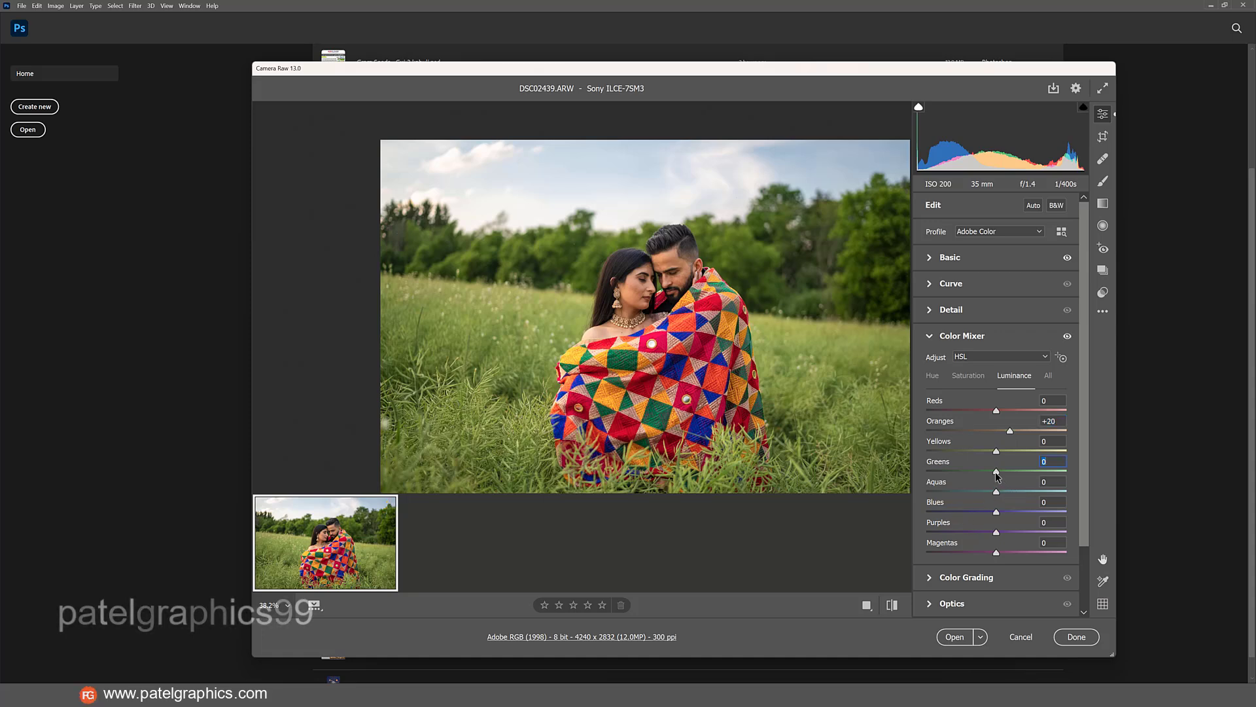
{"action": "mouse_move", "coordinate": [997, 475]}
{"action": "left_mouse_down"}
{"action": "mouse_move", "coordinate": [1008, 476]}
{"action": "mouse_move", "coordinate": [990, 481]}
{"action": "left_mouse_up"}
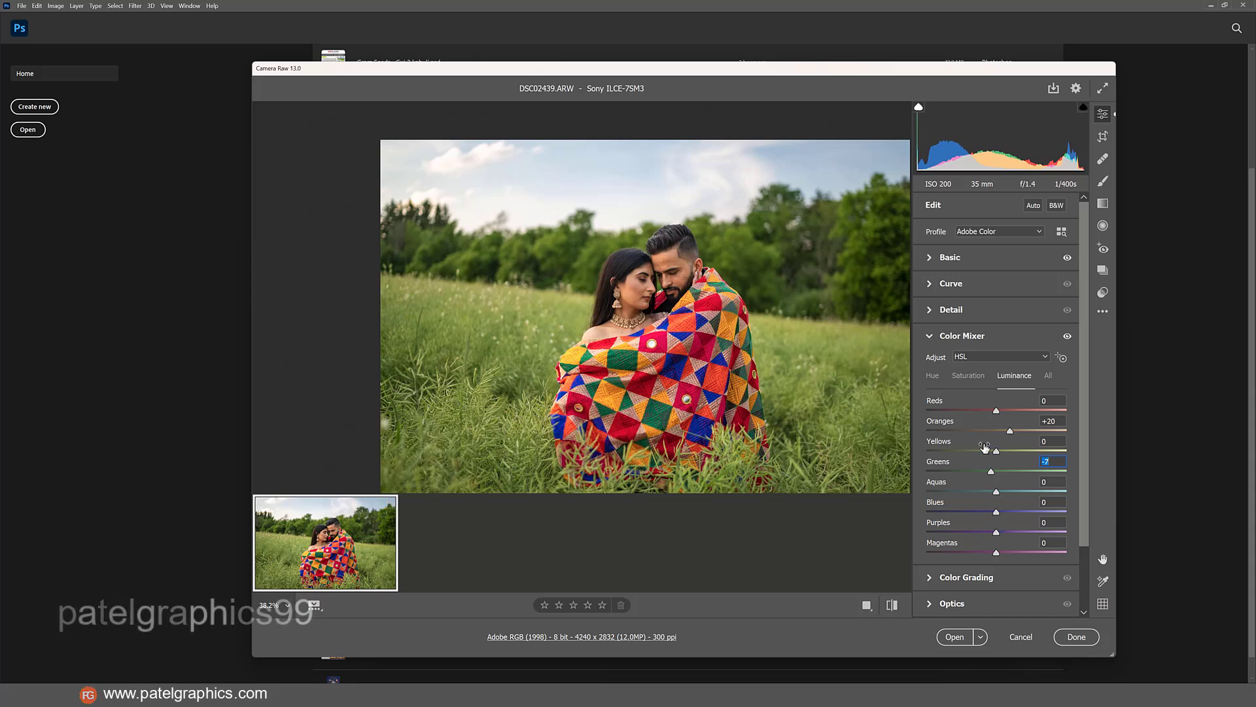
Shift the Color Mixer hue of Aquas to +7 and of Greens to +12.
{"action": "left_click", "coordinate": [965, 378]}
{"action": "left_click", "coordinate": [931, 378]}
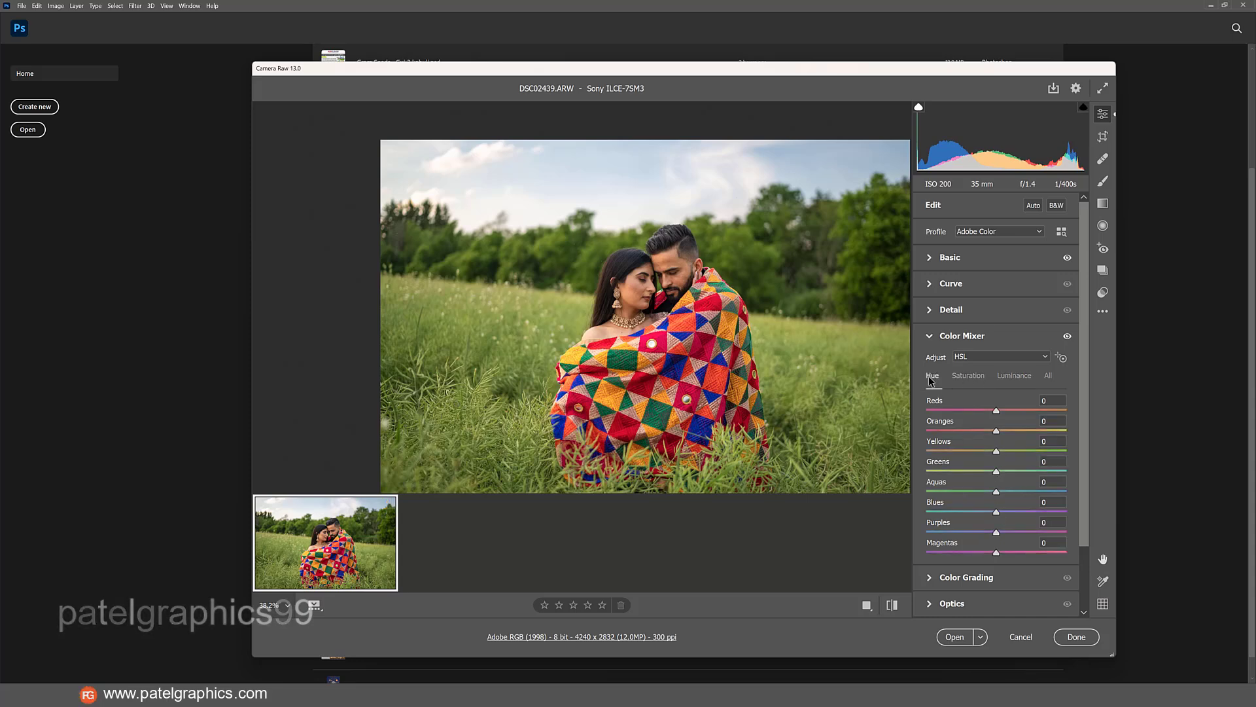
{"action": "mouse_move", "coordinate": [998, 494]}
{"action": "left_mouse_down"}
{"action": "mouse_move", "coordinate": [1011, 494]}
{"action": "mouse_move", "coordinate": [997, 482]}
{"action": "mouse_move", "coordinate": [1008, 474]}
{"action": "left_mouse_up"}
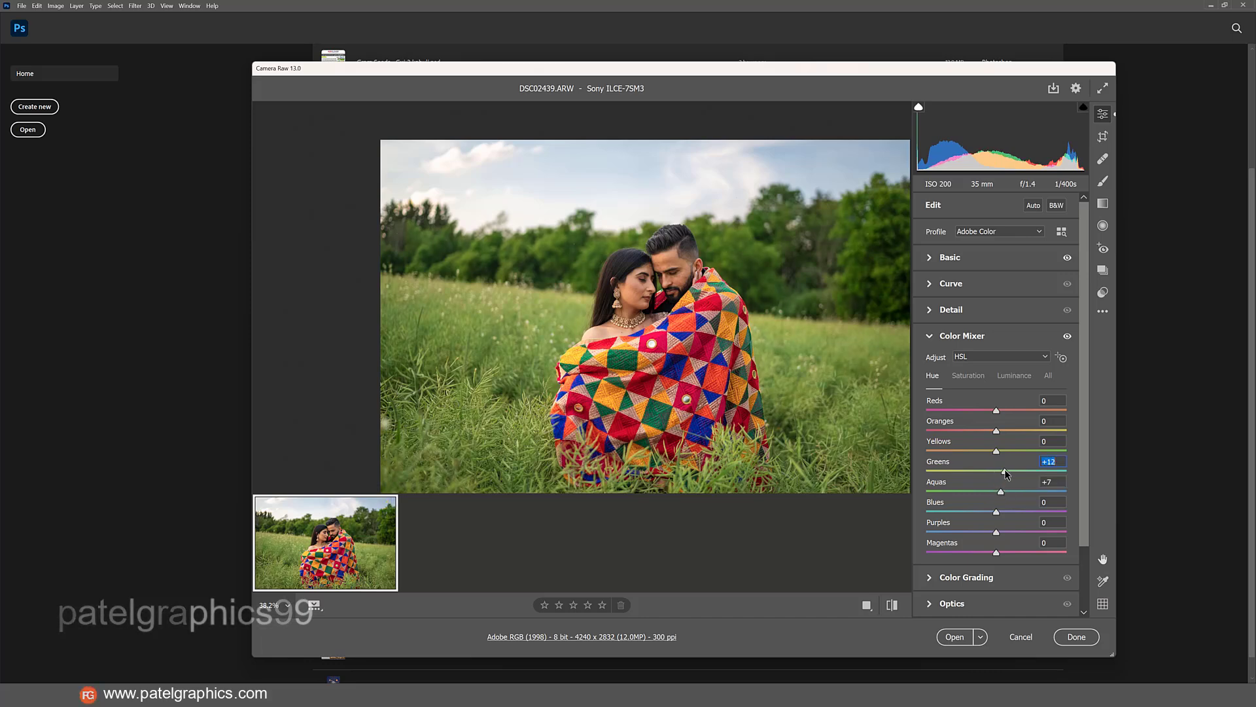
In Color Grading, set luminance to -5 for the shadows, -9 for the highlights and 9 for the midtones.
{"action": "scroll", "coordinate": [1013, 517], "scroll_direction": "down", "scroll_amount": 3}
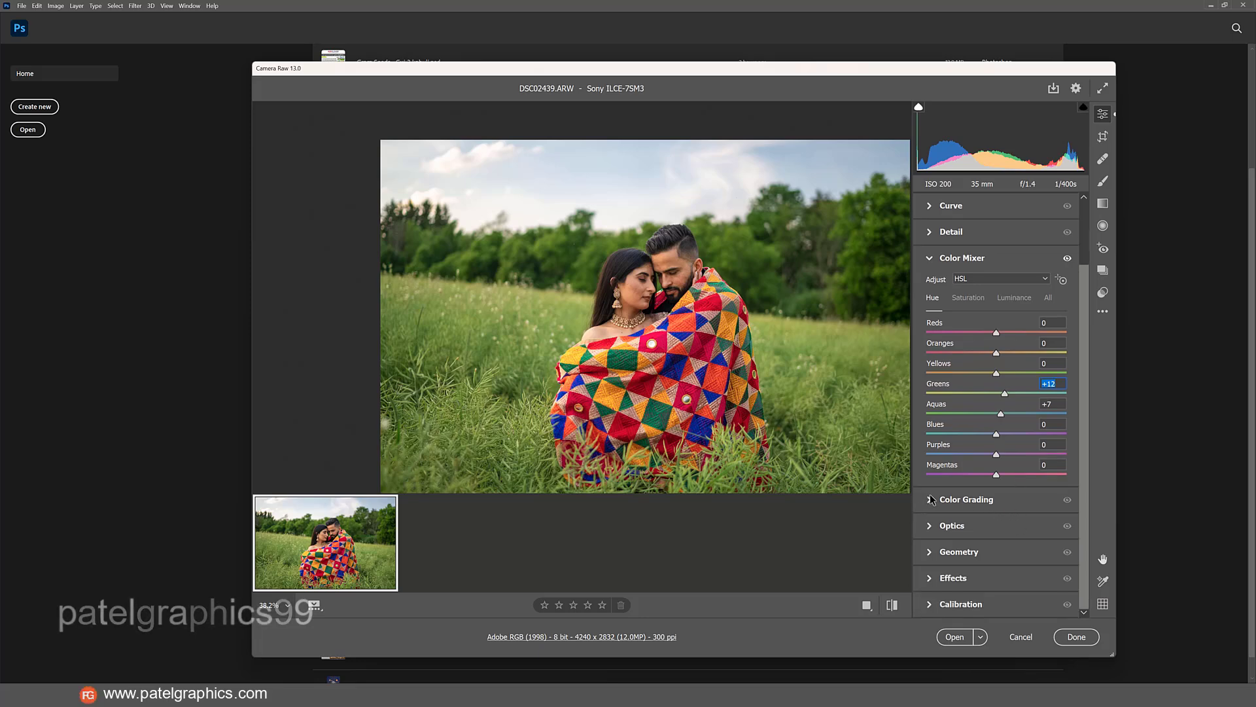
{"action": "left_click", "coordinate": [932, 500]}
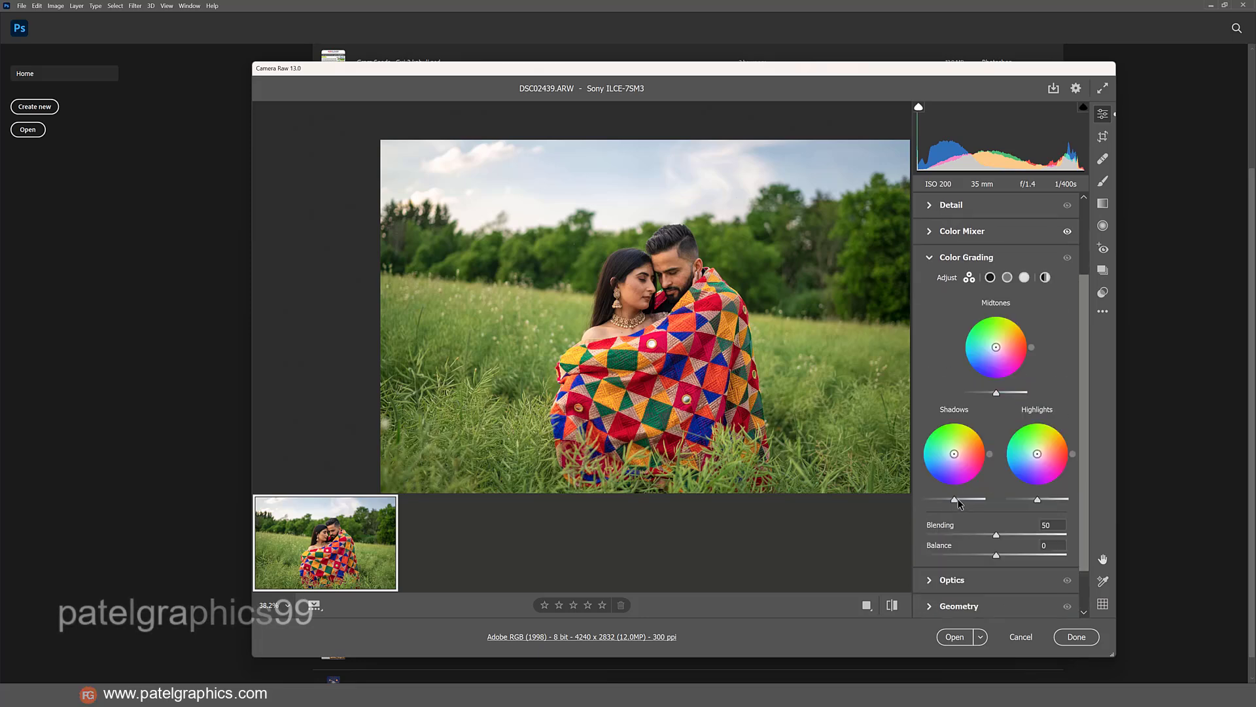
{"action": "left_click_drag", "start_coordinate": [955, 502], "coordinate": [952, 500]}
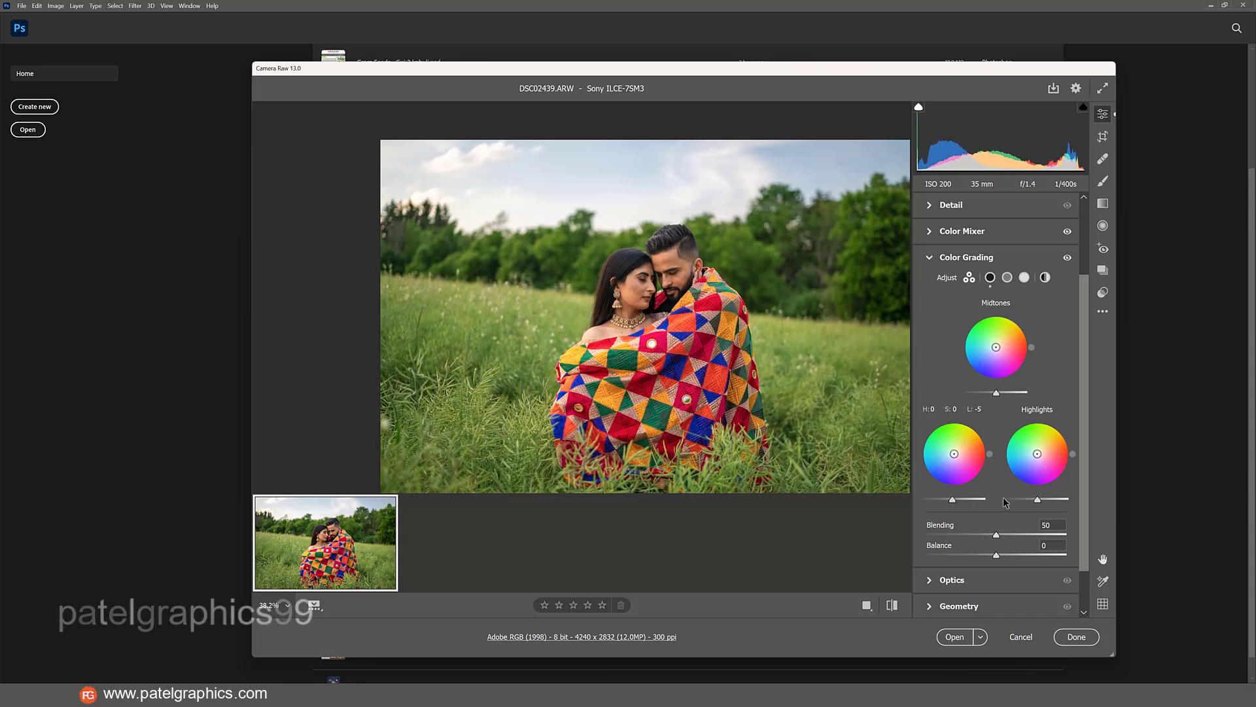
{"action": "mouse_move", "coordinate": [1036, 501]}
{"action": "left_mouse_down"}
{"action": "mouse_move", "coordinate": [1021, 501]}
{"action": "mouse_move", "coordinate": [1034, 501]}
{"action": "left_mouse_up"}
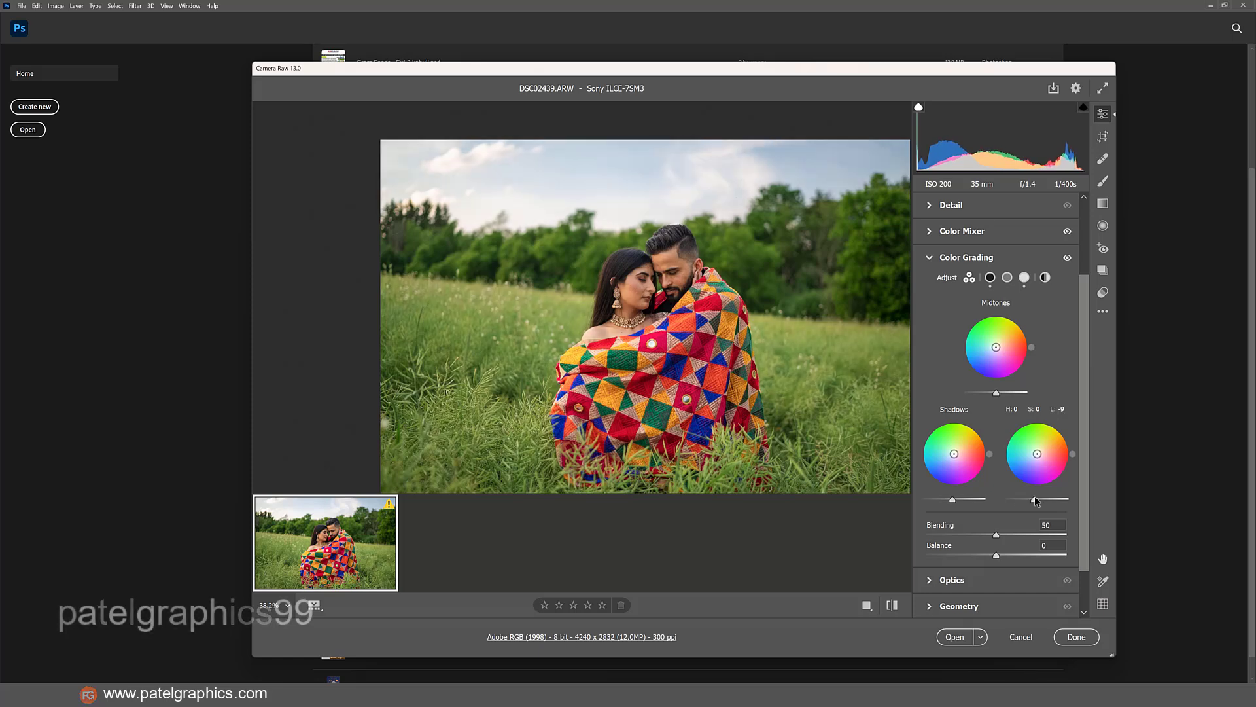
{"action": "left_click_drag", "start_coordinate": [998, 395], "coordinate": [1004, 397]}
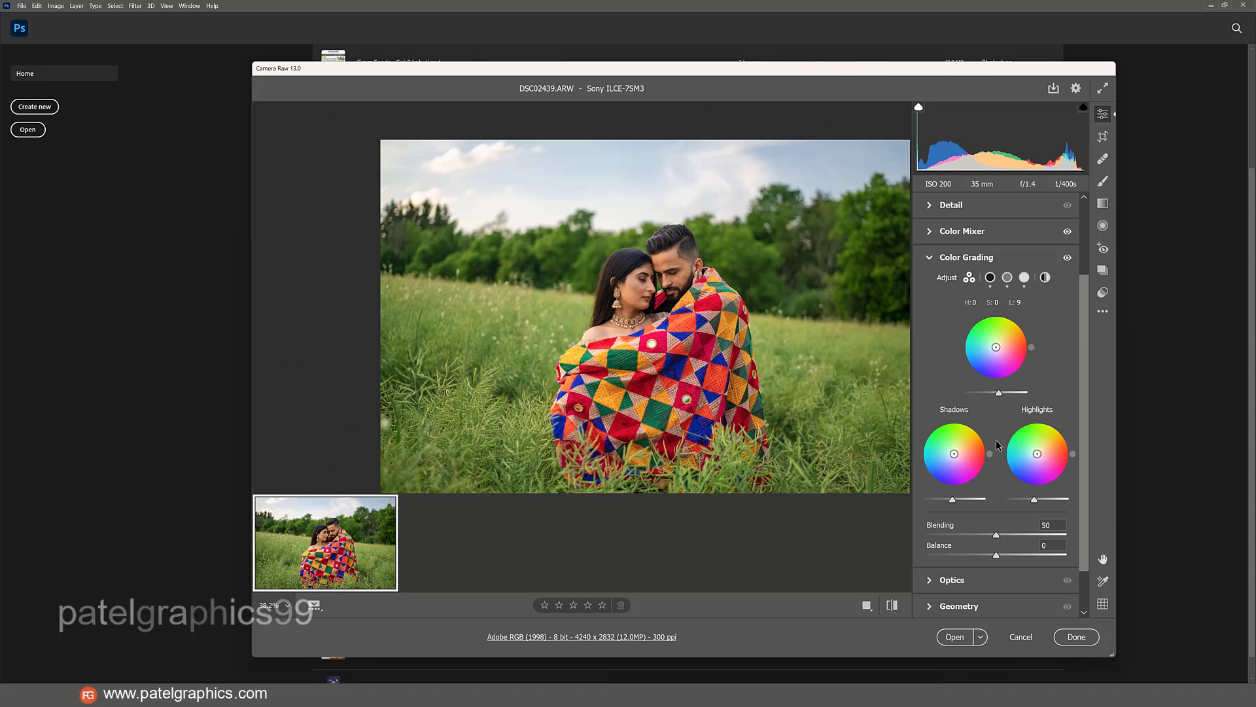
Add a vignetting effect of -7 and set the Blue Primary saturation in Calibration to +7.
{"action": "scroll", "coordinate": [985, 497], "scroll_direction": "down", "scroll_amount": 2}
{"action": "left_click", "coordinate": [930, 580]}
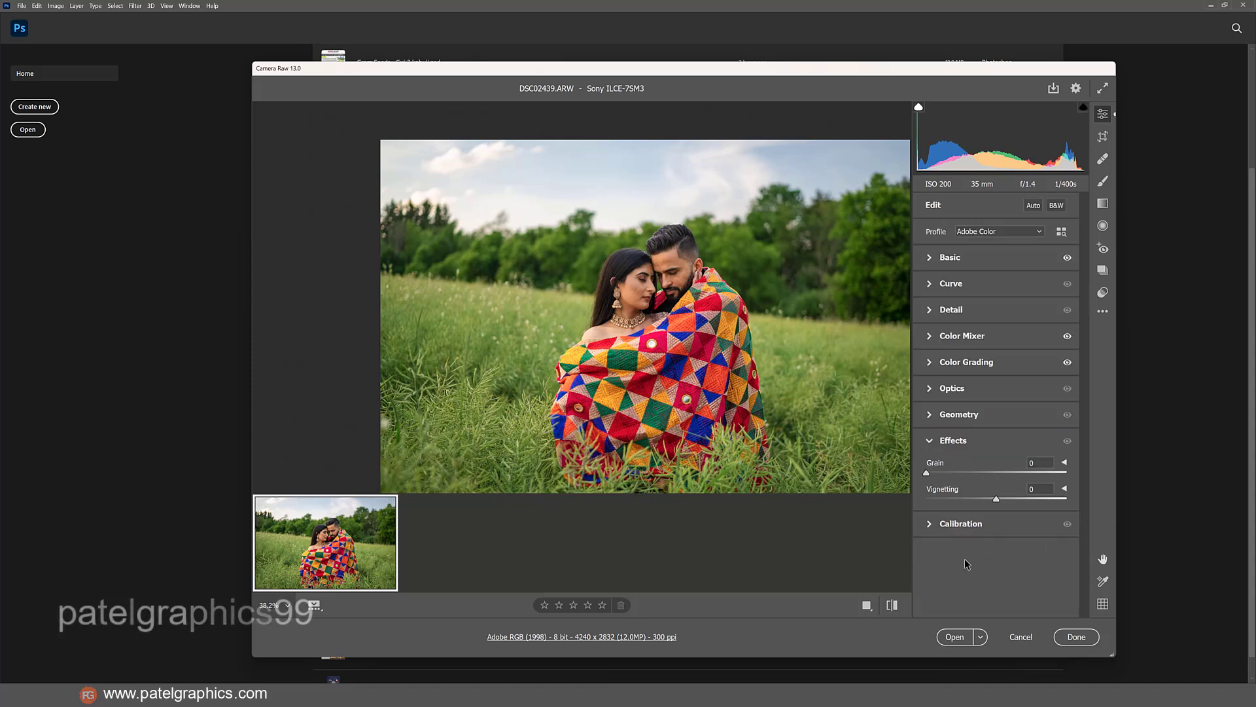
{"action": "left_click_drag", "start_coordinate": [997, 500], "coordinate": [990, 499]}
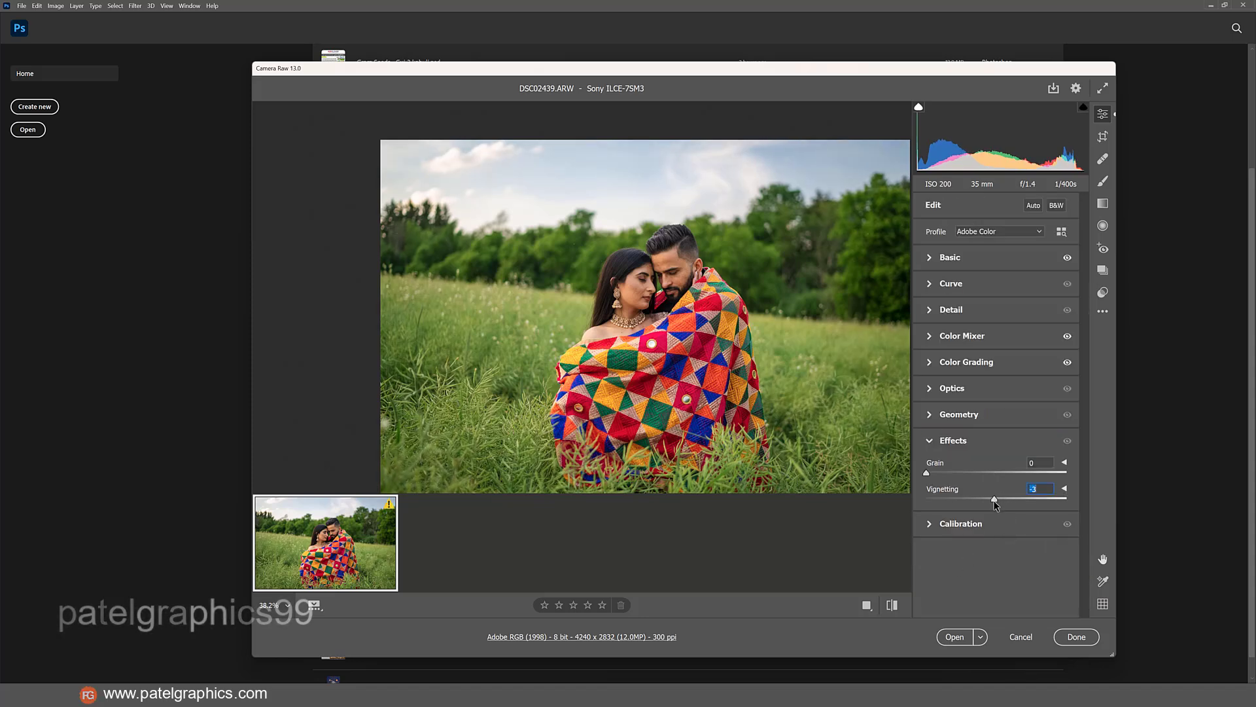
{"action": "left_click", "coordinate": [932, 526]}
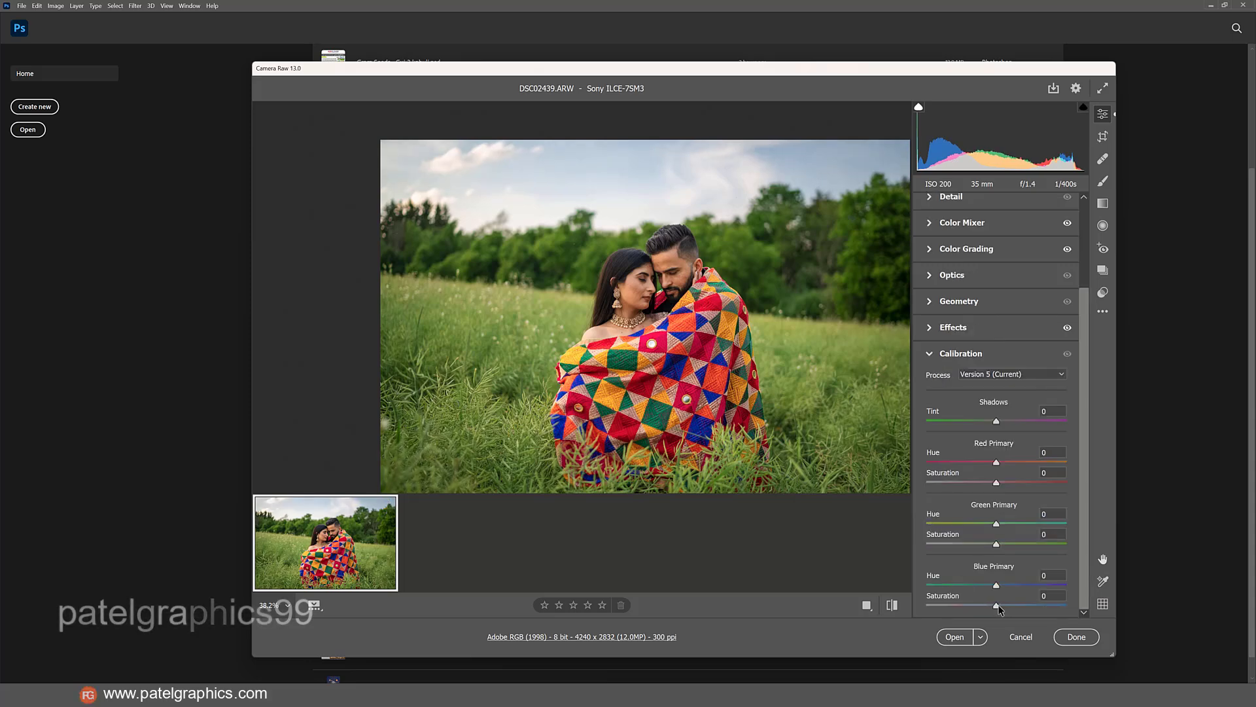
{"action": "left_click_drag", "start_coordinate": [999, 609], "coordinate": [1003, 609]}
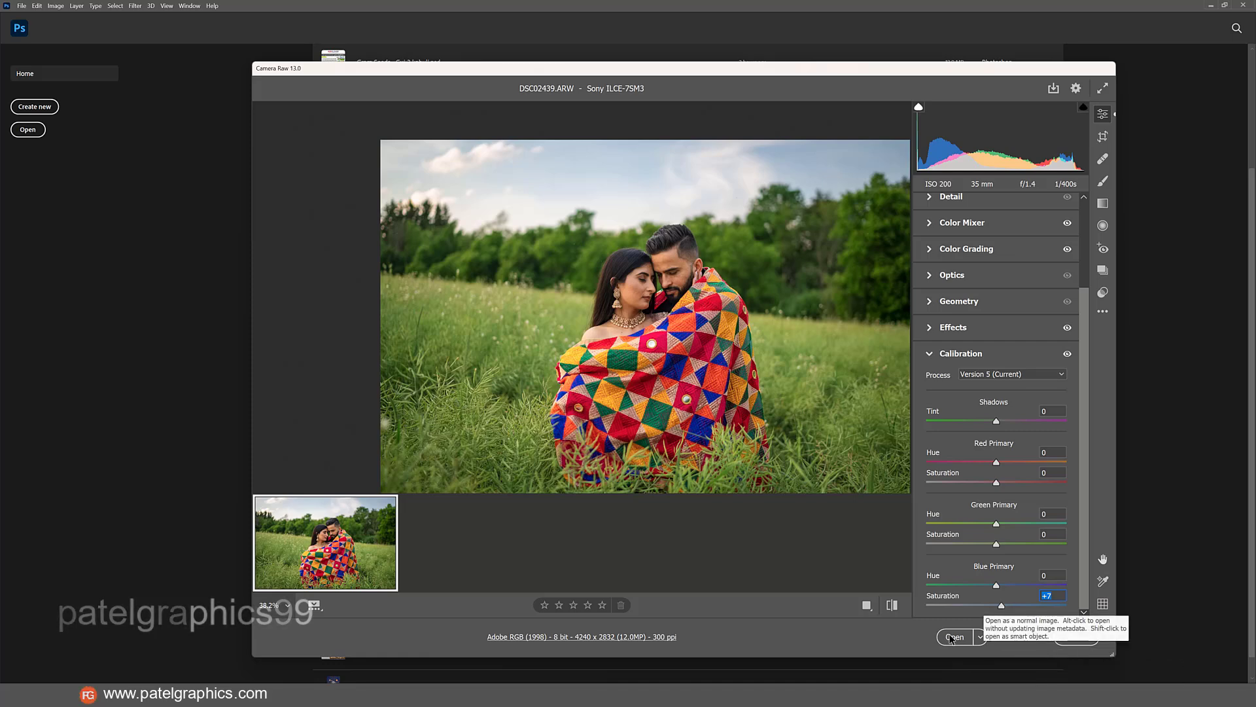
Open the adjusted raw photo as a normal image for editing and duplicate its Background layer.
{"action": "left_click", "coordinate": [982, 637]}
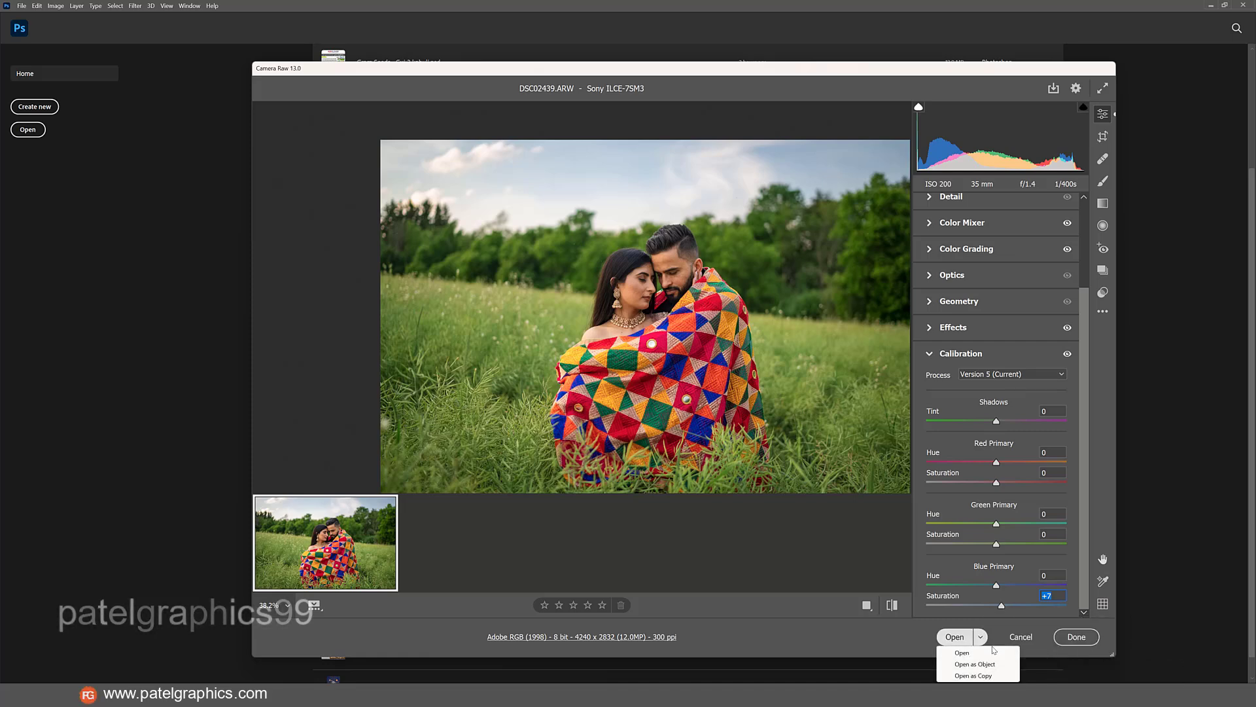
{"action": "left_click", "coordinate": [965, 653]}
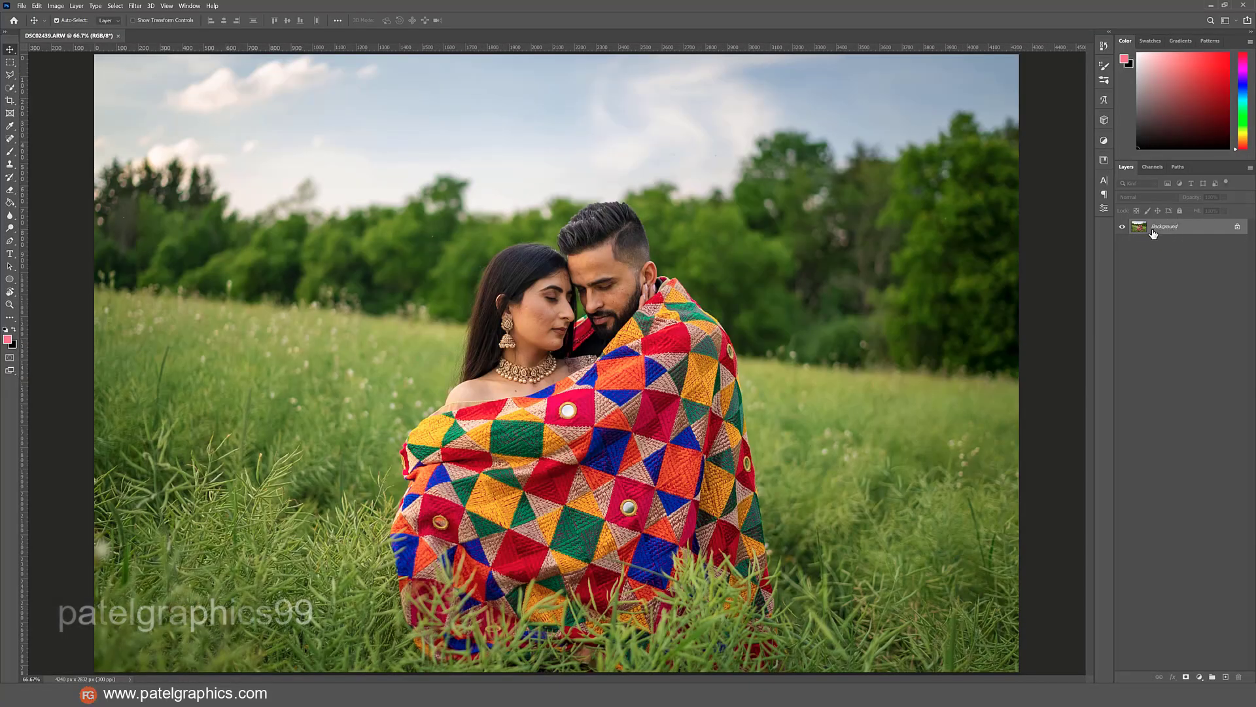
{"action": "left_click_drag", "start_coordinate": [1190, 225], "coordinate": [1227, 675]}
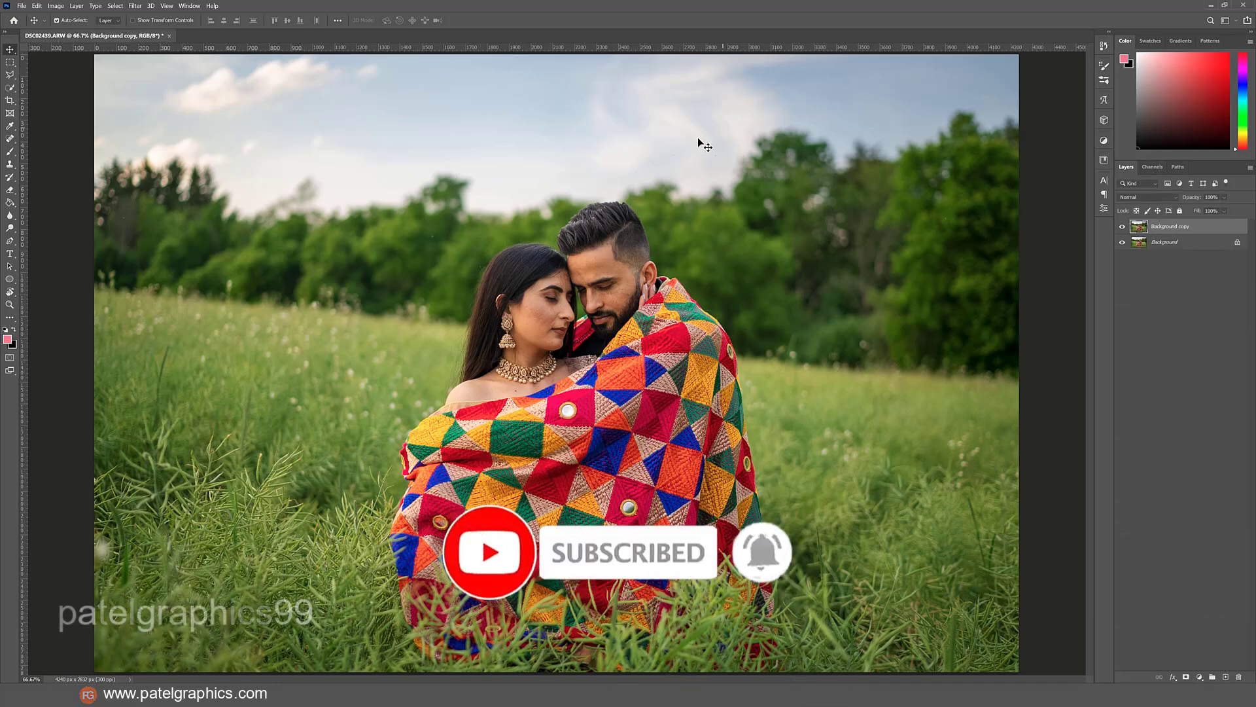
Remove the blemishes on the woman's cheek and chin using a smaller Spot Healing Brush in Content-Aware mode.
{"action": "scroll", "coordinate": [551, 327], "scroll_direction": "up", "scroll_amount": 3}
{"action": "scroll", "coordinate": [551, 327], "scroll_direction": "up", "scroll_amount": 3}
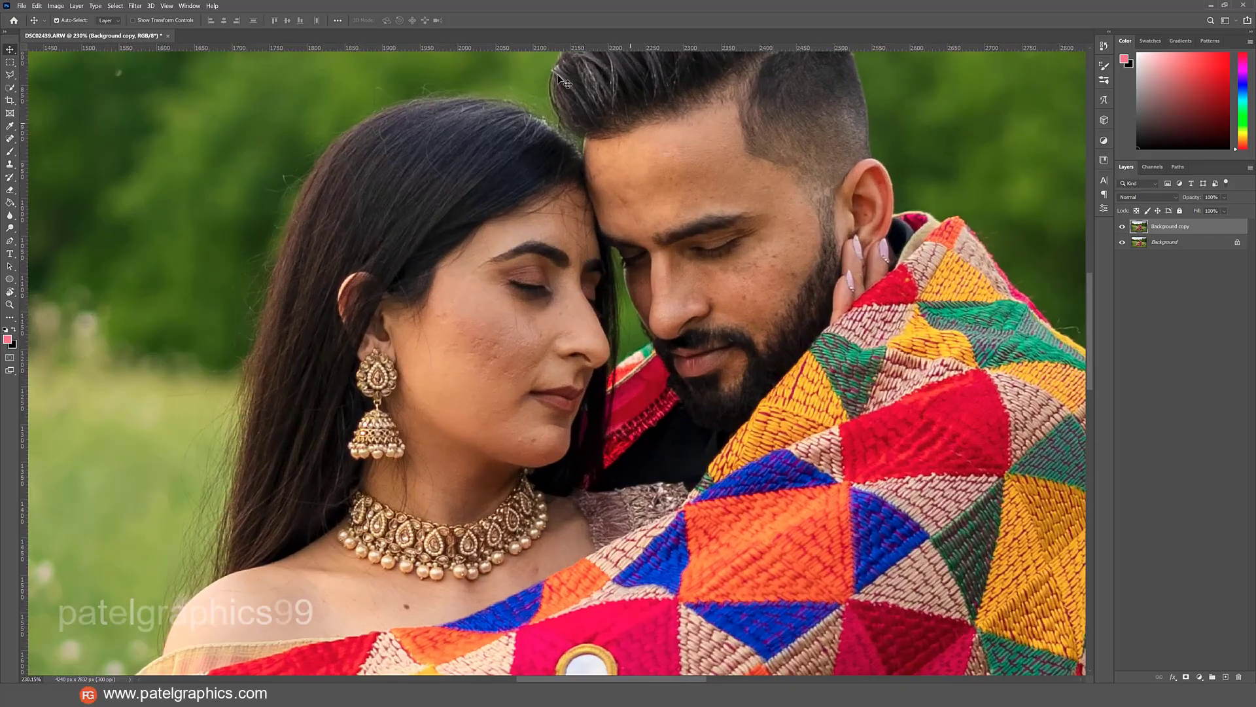
{"action": "left_click", "coordinate": [9, 139]}
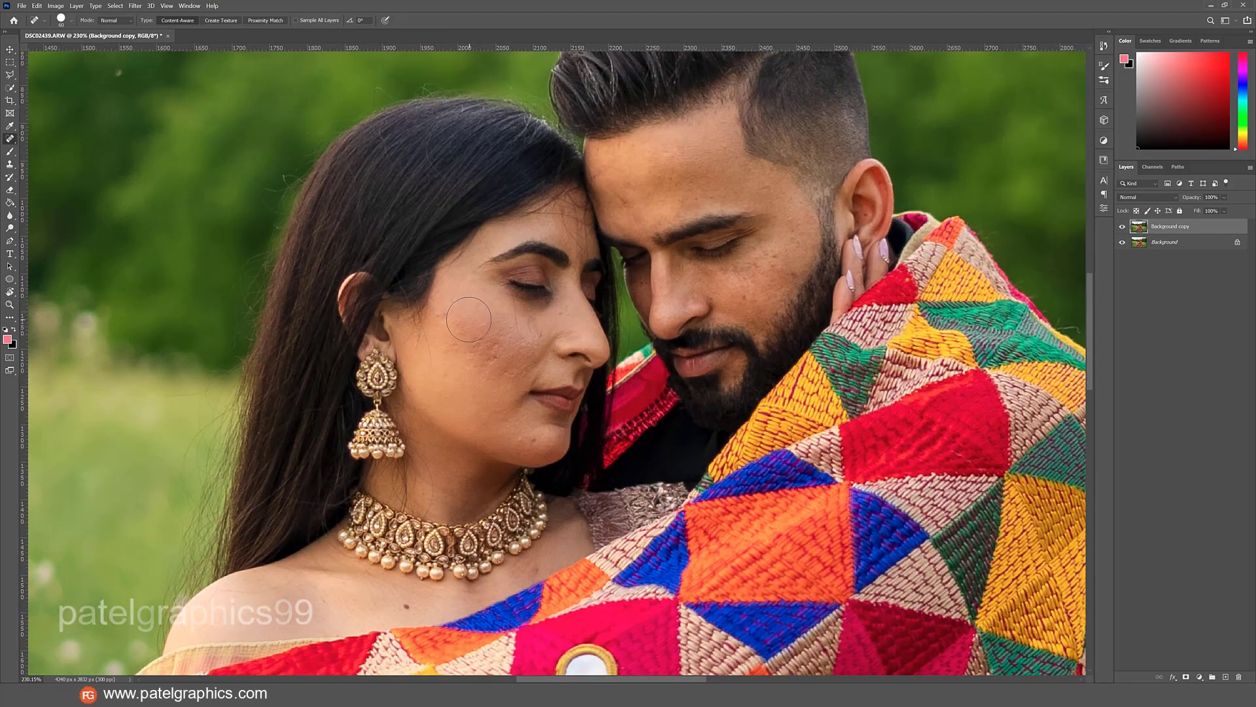
{"action": "key", "text": "bracketleft"}
{"action": "key", "text": "bracketleft"}
{"action": "key", "text": "bracketleft"}
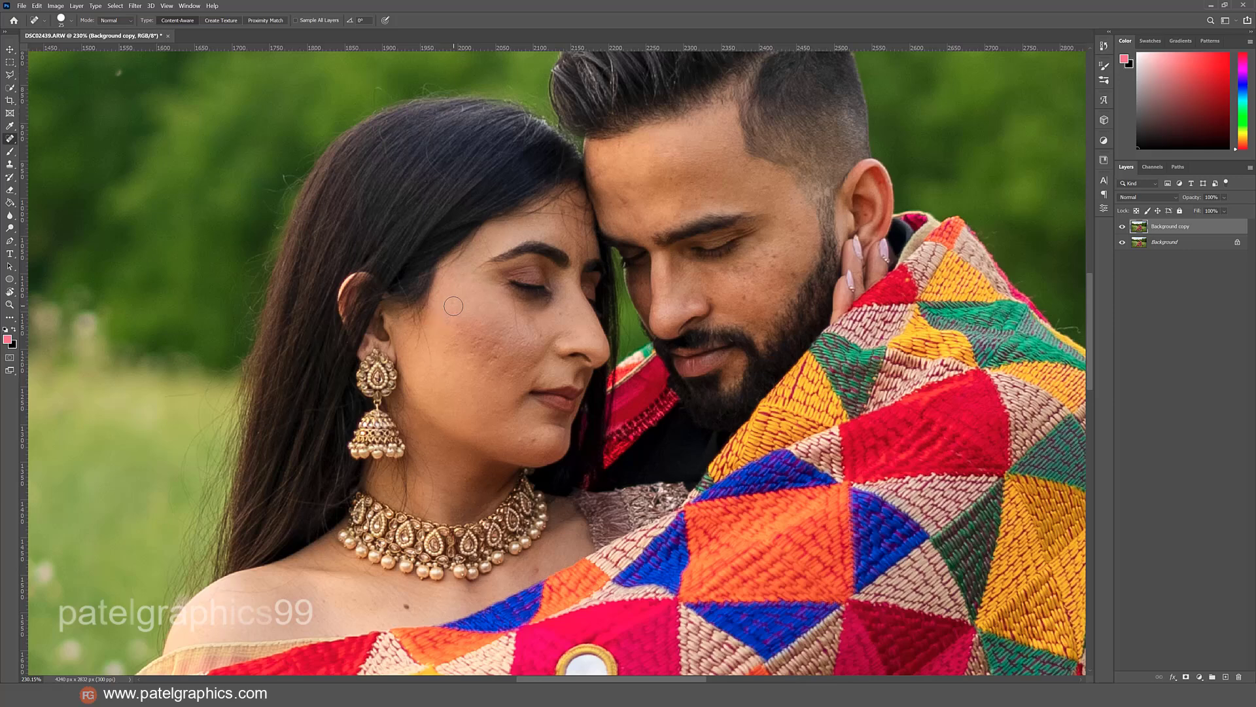
{"action": "left_click", "coordinate": [463, 329]}
{"action": "left_click", "coordinate": [445, 347]}
{"action": "left_click", "coordinate": [476, 347]}
{"action": "left_click", "coordinate": [497, 357]}
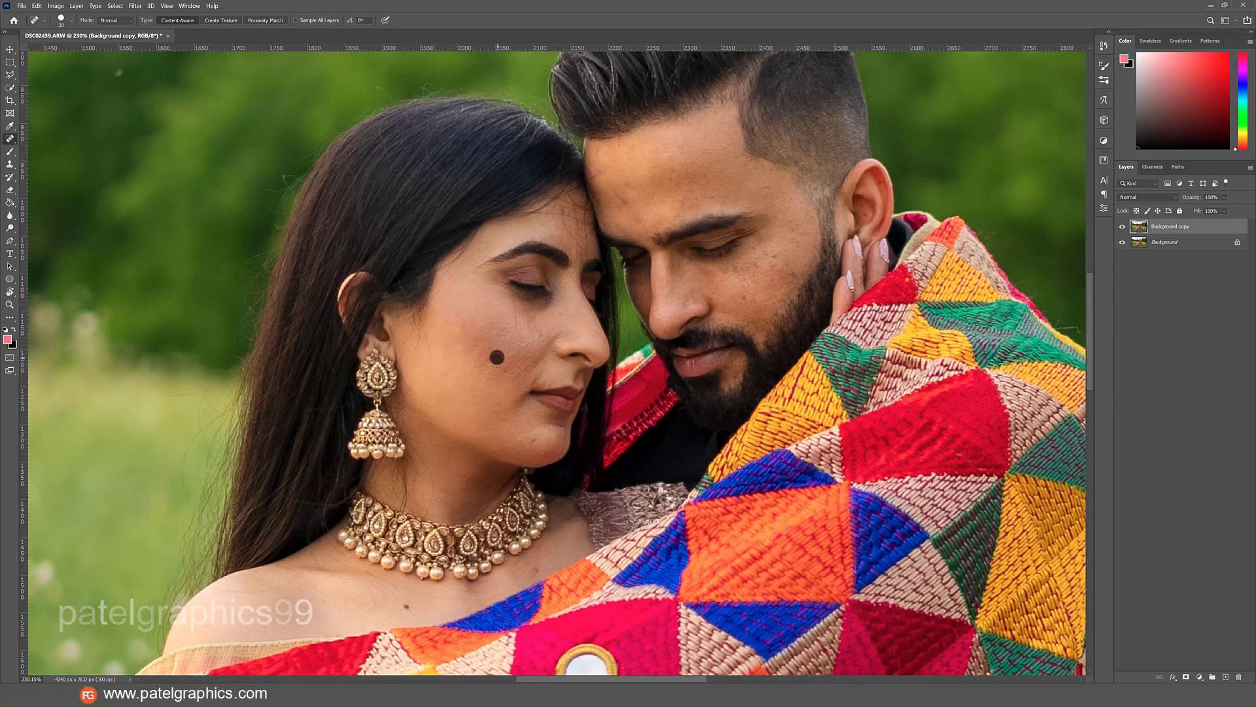
{"action": "left_click", "coordinate": [538, 442]}
{"action": "left_click", "coordinate": [517, 441]}
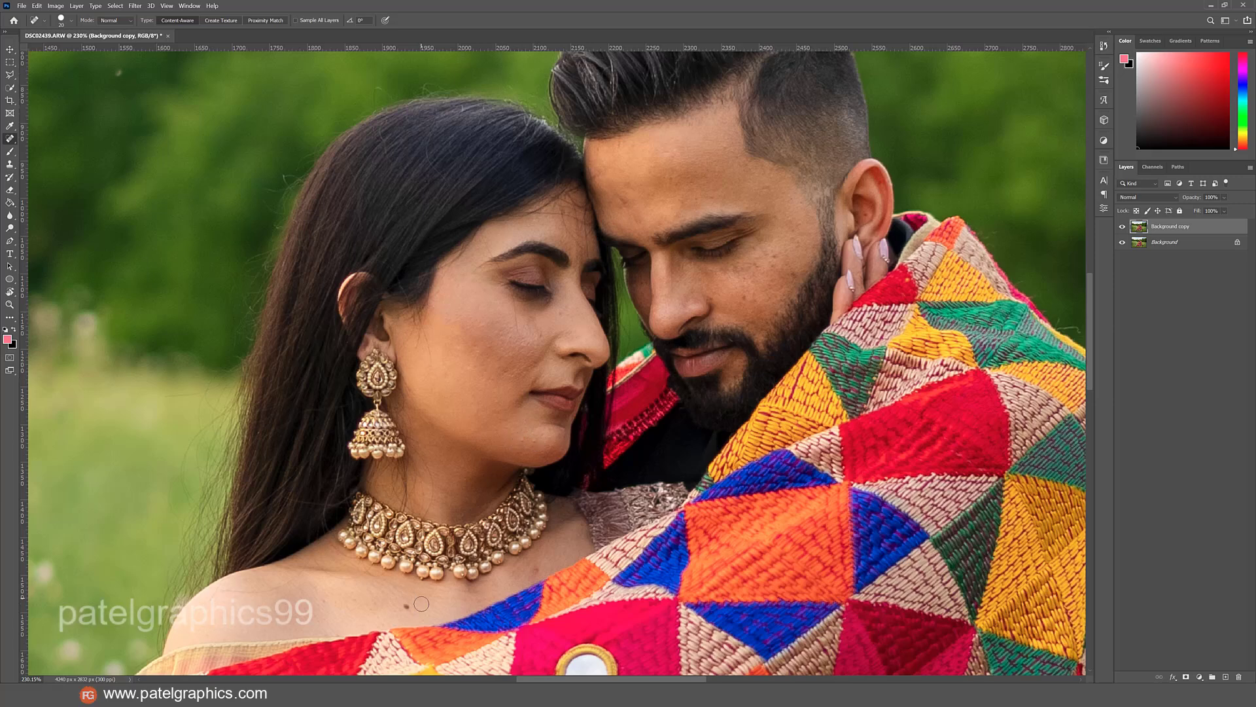
Heal the mole and spot on the woman's upper chest and the marks on her cheek, under-eye area and temple.
{"action": "left_click", "coordinate": [407, 606]}
{"action": "left_click", "coordinate": [322, 603]}
{"action": "left_click", "coordinate": [543, 335]}
{"action": "left_click", "coordinate": [527, 327]}
{"action": "left_click", "coordinate": [544, 339]}
{"action": "left_click", "coordinate": [530, 347]}
{"action": "left_click_drag", "start_coordinate": [514, 301], "coordinate": [514, 331]}
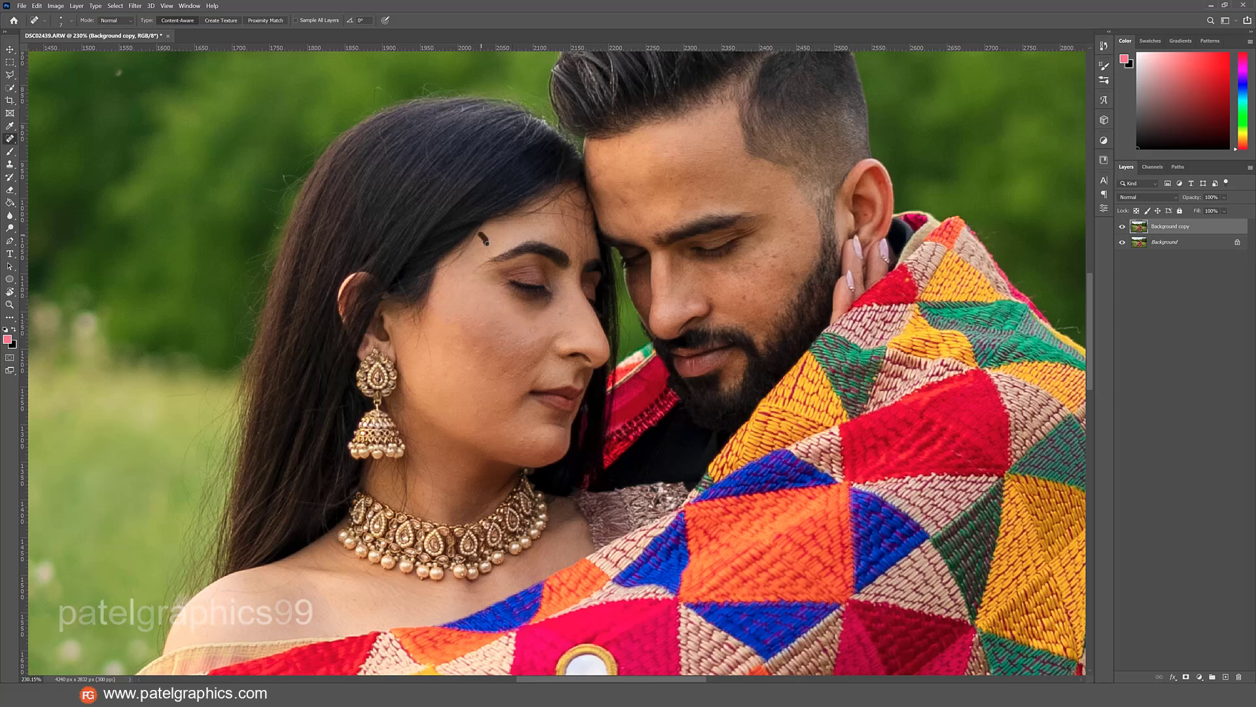
{"action": "left_click_drag", "start_coordinate": [492, 257], "coordinate": [493, 258]}
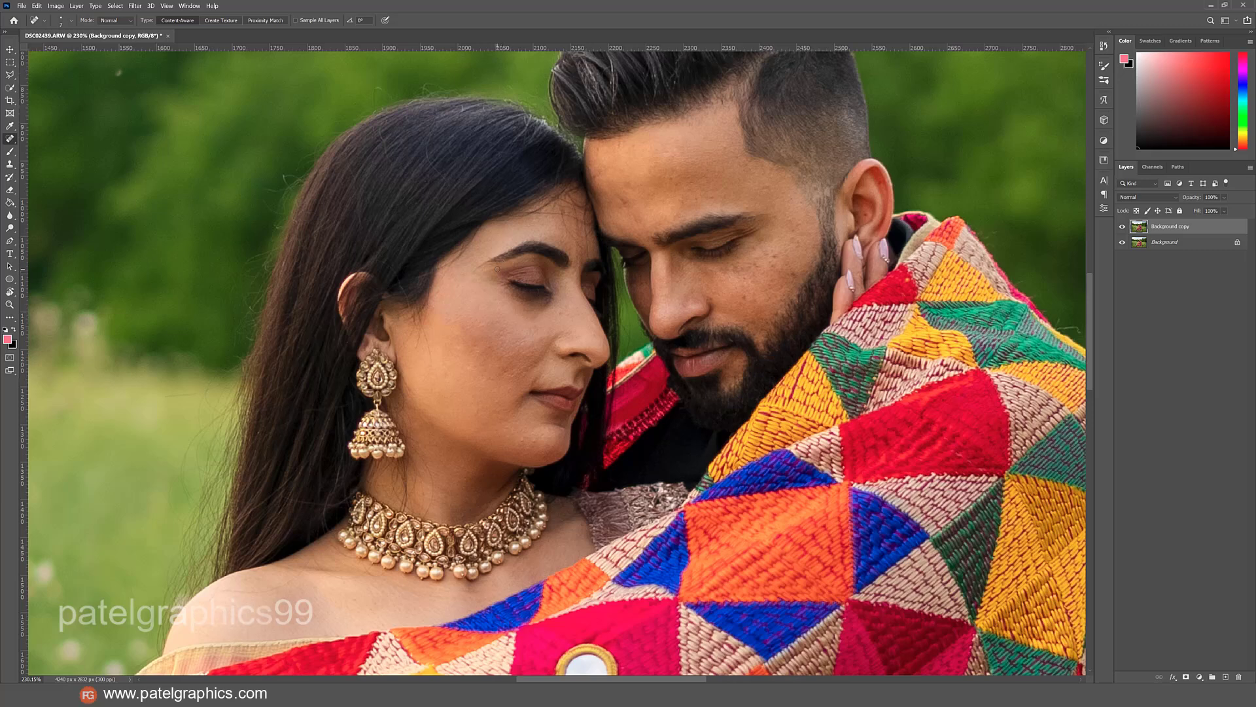
Heal the spots on the man's forehead near the hairline with the Spot Healing Brush.
{"action": "left_click", "coordinate": [623, 201]}
{"action": "left_click", "coordinate": [629, 187]}
{"action": "left_click", "coordinate": [603, 173]}
{"action": "key", "text": "bracketleft"}
Heal the spots on the man's cheek and temple and the mark on the woman's chin using a smaller Spot Healing Brush.
{"action": "left_click", "coordinate": [751, 266]}
{"action": "left_click", "coordinate": [770, 268]}
{"action": "left_click", "coordinate": [799, 245]}
{"action": "left_click", "coordinate": [800, 223]}
{"action": "left_click", "coordinate": [771, 186]}
{"action": "left_click", "coordinate": [744, 282]}
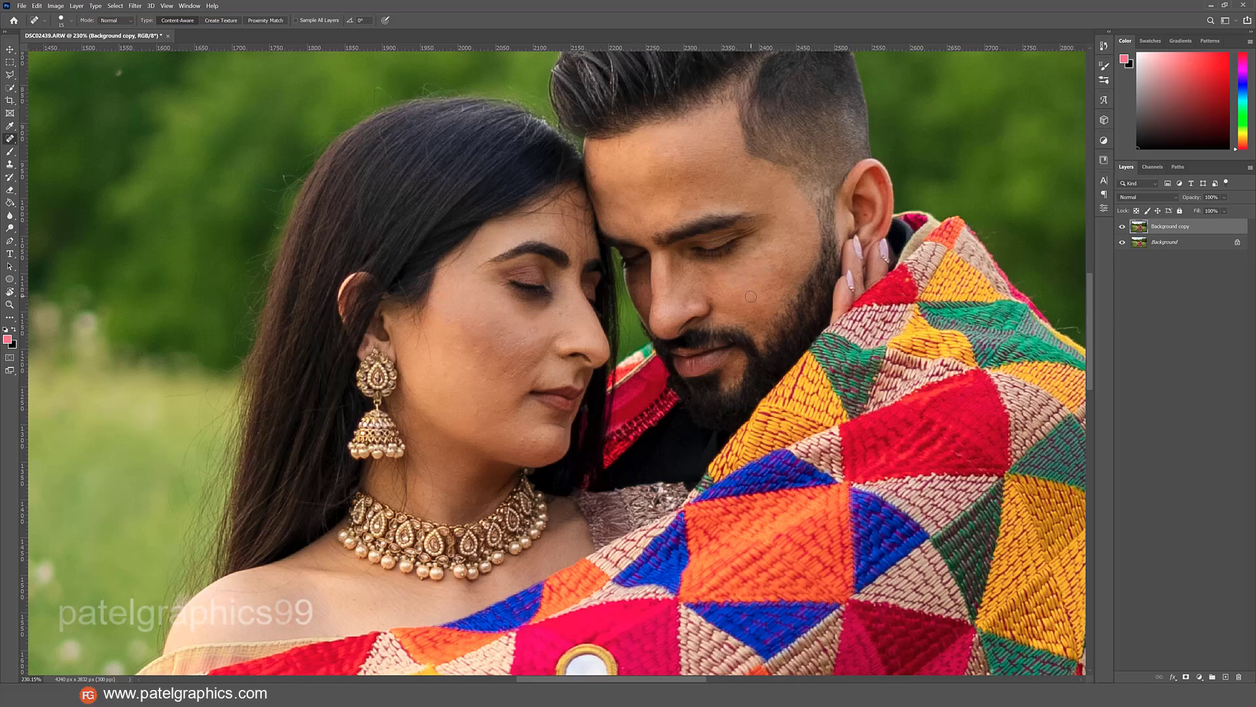
{"action": "left_click", "coordinate": [751, 296]}
{"action": "left_click", "coordinate": [777, 259]}
{"action": "left_click", "coordinate": [518, 442]}
Switch to the Mixer Brush at a smaller size and compare the healed Background copy layer with the original.
{"action": "right_click", "coordinate": [12, 151]}
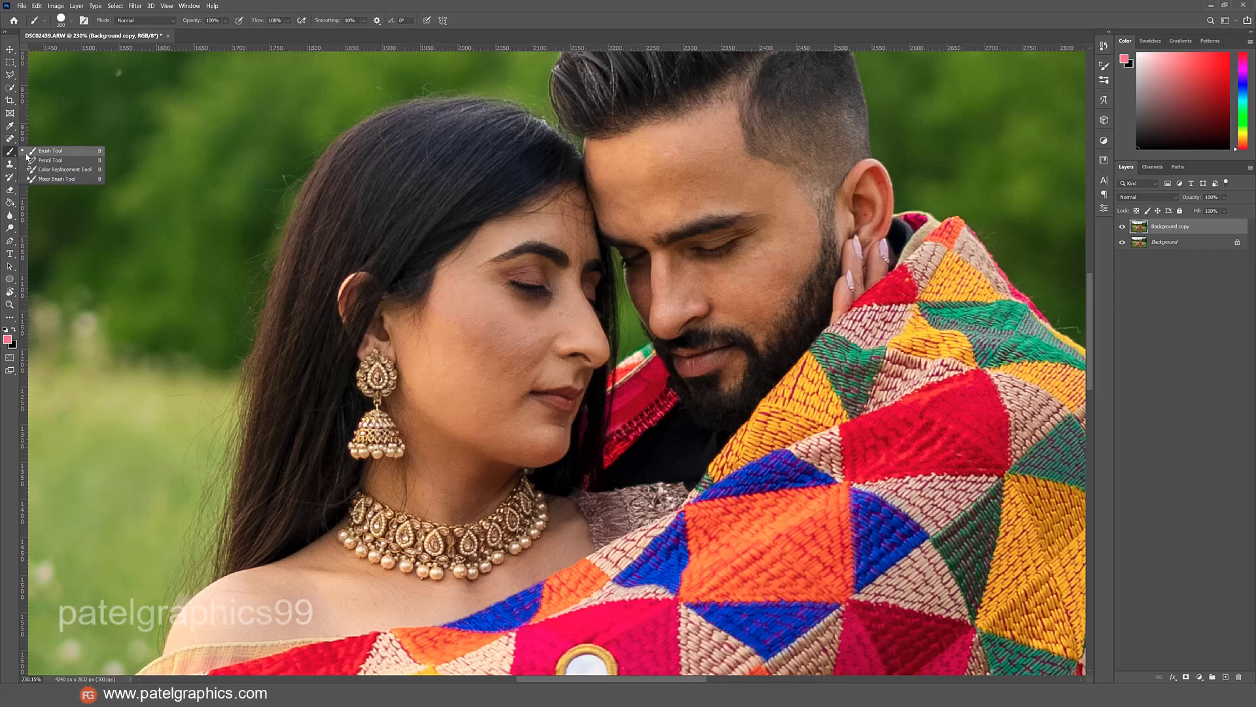
{"action": "left_click", "coordinate": [45, 178]}
{"action": "key", "text": "bracketleft"}
{"action": "key", "text": "bracketleft"}
{"action": "key", "text": "bracketleft"}
{"action": "key", "text": "bracketleft"}
{"action": "key", "text": "bracketleft"}
{"action": "key", "text": "bracketleft"}
{"action": "key", "text": "bracketleft"}
{"action": "key", "text": "bracketleft"}
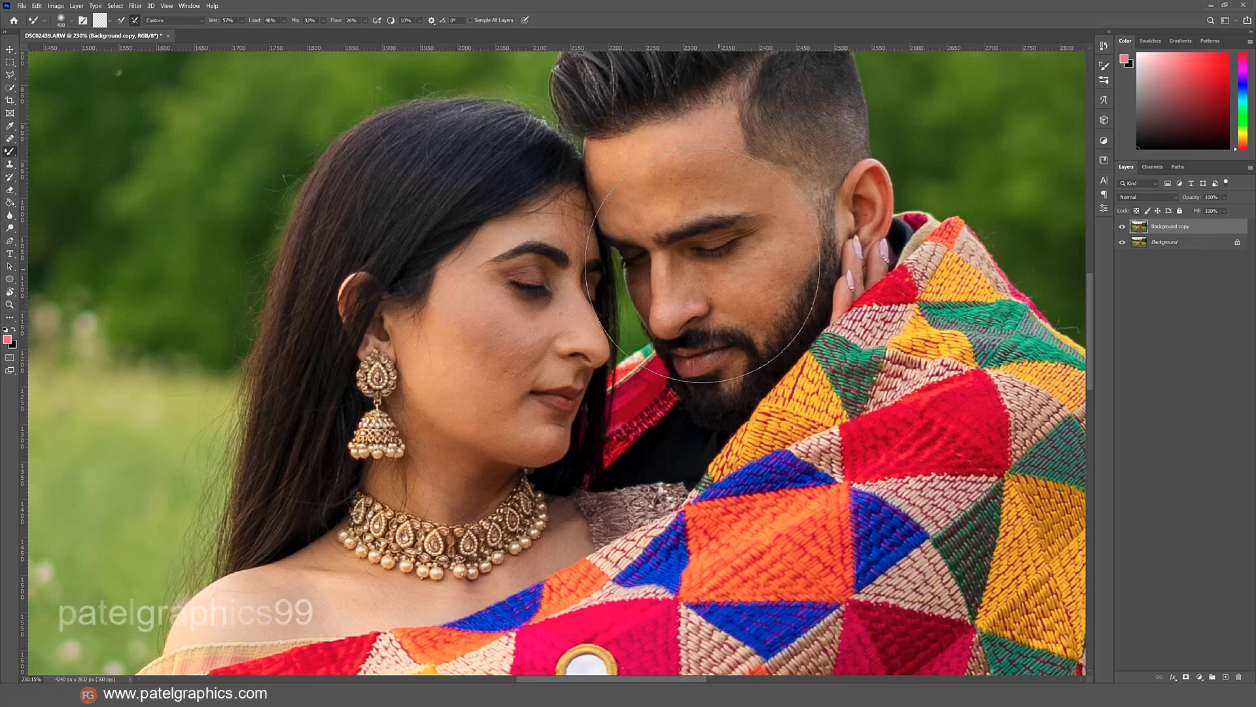
{"action": "left_click", "coordinate": [1122, 228]}
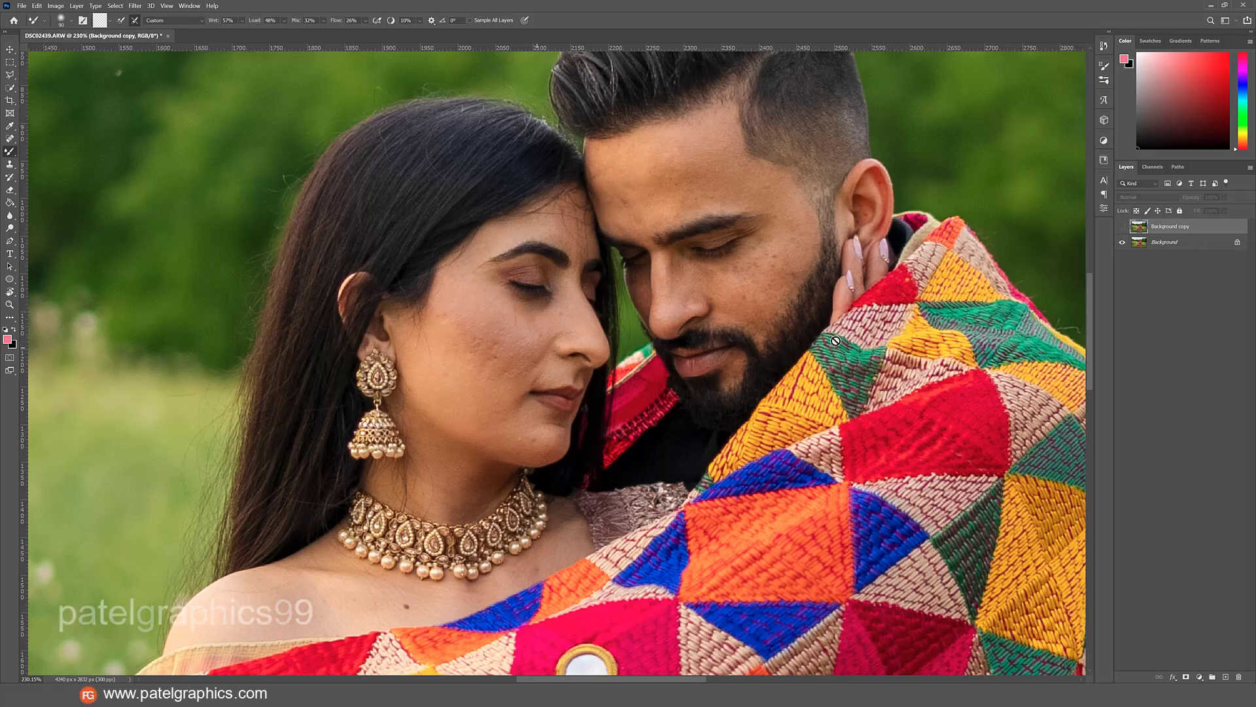
{"action": "left_click", "coordinate": [1122, 226]}
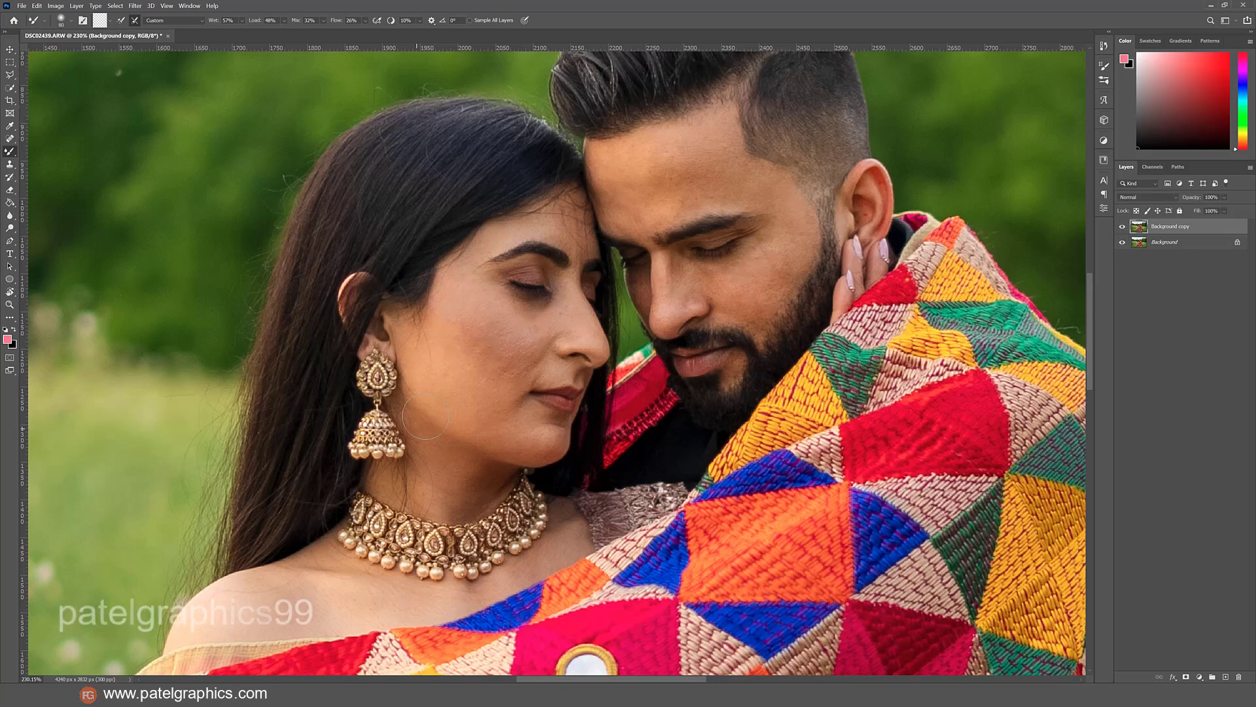
Smooth the skin on the woman's cheek and jaw with the Mixer Brush, adjusting the brush size to the area.
{"action": "key", "text": "bracketleft"}
{"action": "key", "text": "bracketleft"}
{"action": "key", "text": "bracketleft"}
{"action": "mouse_move", "coordinate": [454, 285]}
{"action": "left_mouse_down"}
{"action": "mouse_move", "coordinate": [455, 334]}
{"action": "mouse_move", "coordinate": [449, 319]}
{"action": "mouse_move", "coordinate": [466, 361]}
{"action": "mouse_move", "coordinate": [456, 303]}
{"action": "mouse_move", "coordinate": [523, 336]}
{"action": "mouse_move", "coordinate": [495, 373]}
{"action": "mouse_move", "coordinate": [507, 364]}
{"action": "mouse_move", "coordinate": [496, 371]}
{"action": "mouse_move", "coordinate": [477, 334]}
{"action": "mouse_move", "coordinate": [465, 346]}
{"action": "mouse_move", "coordinate": [470, 336]}
{"action": "mouse_move", "coordinate": [494, 351]}
{"action": "left_mouse_up"}
{"action": "key", "text": "bracketright"}
{"action": "key", "text": "bracketright"}
{"action": "key", "text": "bracketright"}
{"action": "key", "text": "bracketleft"}
{"action": "right_click", "coordinate": [478, 333]}
{"action": "mouse_move", "coordinate": [429, 322]}
{"action": "left_mouse_down"}
{"action": "mouse_move", "coordinate": [459, 384]}
{"action": "mouse_move", "coordinate": [439, 366]}
{"action": "mouse_move", "coordinate": [527, 372]}
{"action": "mouse_move", "coordinate": [494, 416]}
{"action": "left_mouse_up"}
{"action": "key", "text": "bracketleft"}
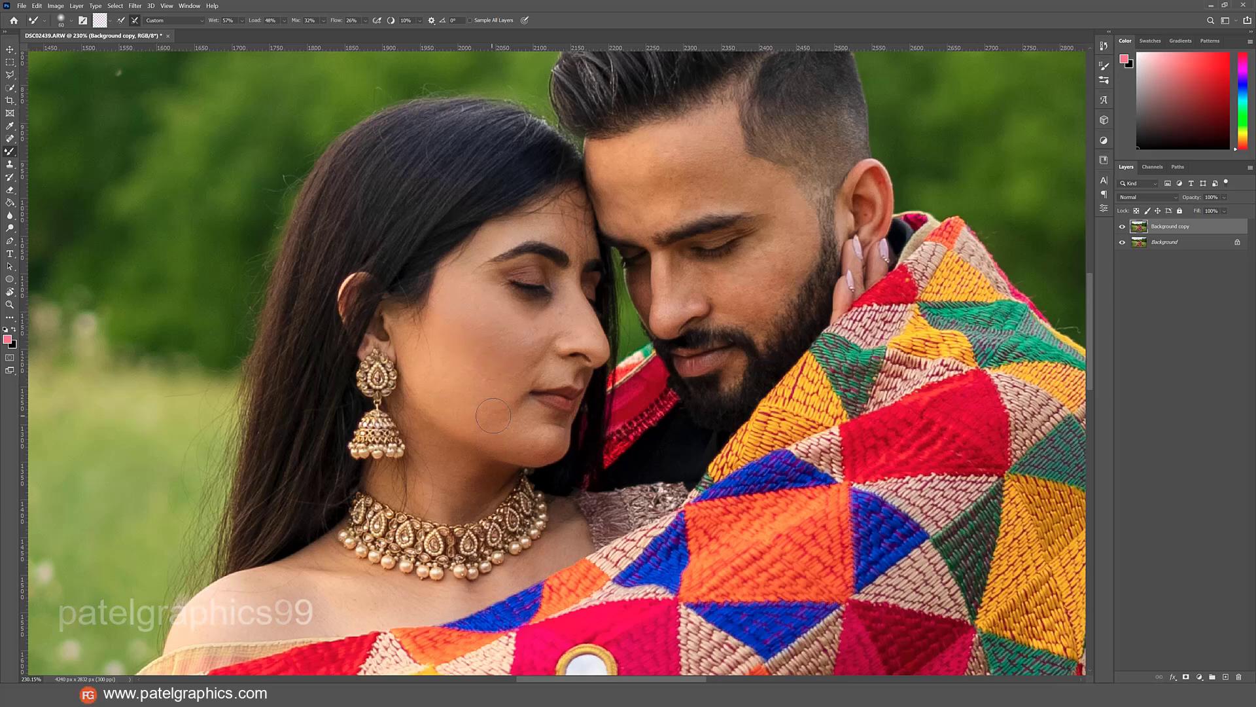
Blend the skin under the woman's eye and along her nose with a smaller Mixer Brush.
{"action": "mouse_move", "coordinate": [501, 328]}
{"action": "left_mouse_down"}
{"action": "mouse_move", "coordinate": [506, 340]}
{"action": "mouse_move", "coordinate": [509, 319]}
{"action": "mouse_move", "coordinate": [539, 338]}
{"action": "left_mouse_up"}
{"action": "left_click_drag", "start_coordinate": [552, 323], "coordinate": [567, 302]}
{"action": "key", "text": "bracketleft"}
{"action": "key", "text": "bracketleft"}
{"action": "key", "text": "bracketleft"}
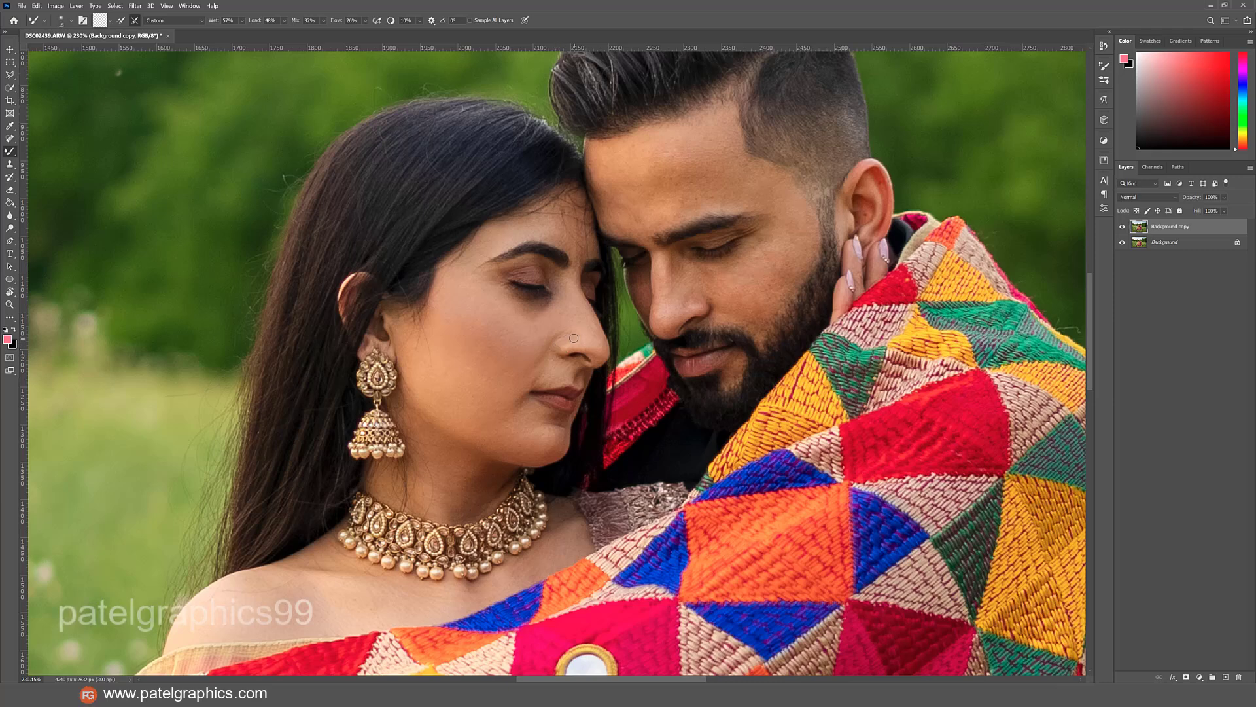
{"action": "key", "text": "bracketright"}
{"action": "key", "text": "bracketleft"}
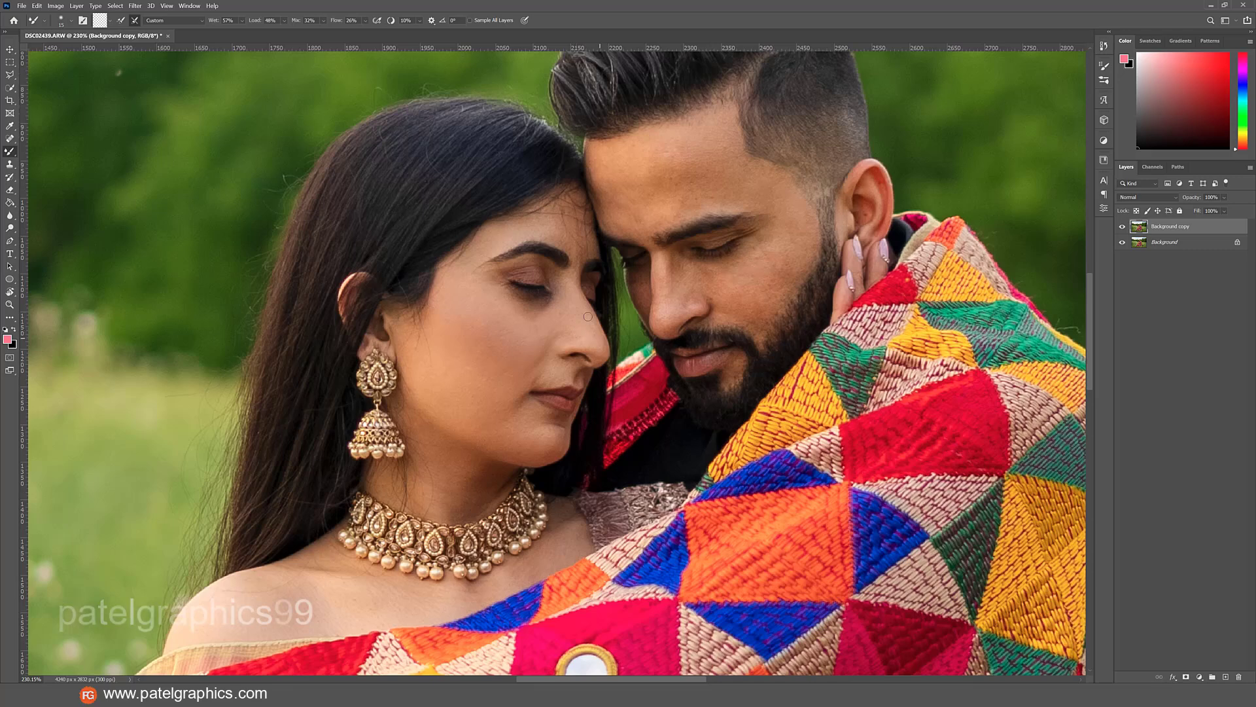
{"action": "key", "text": "bracketright"}
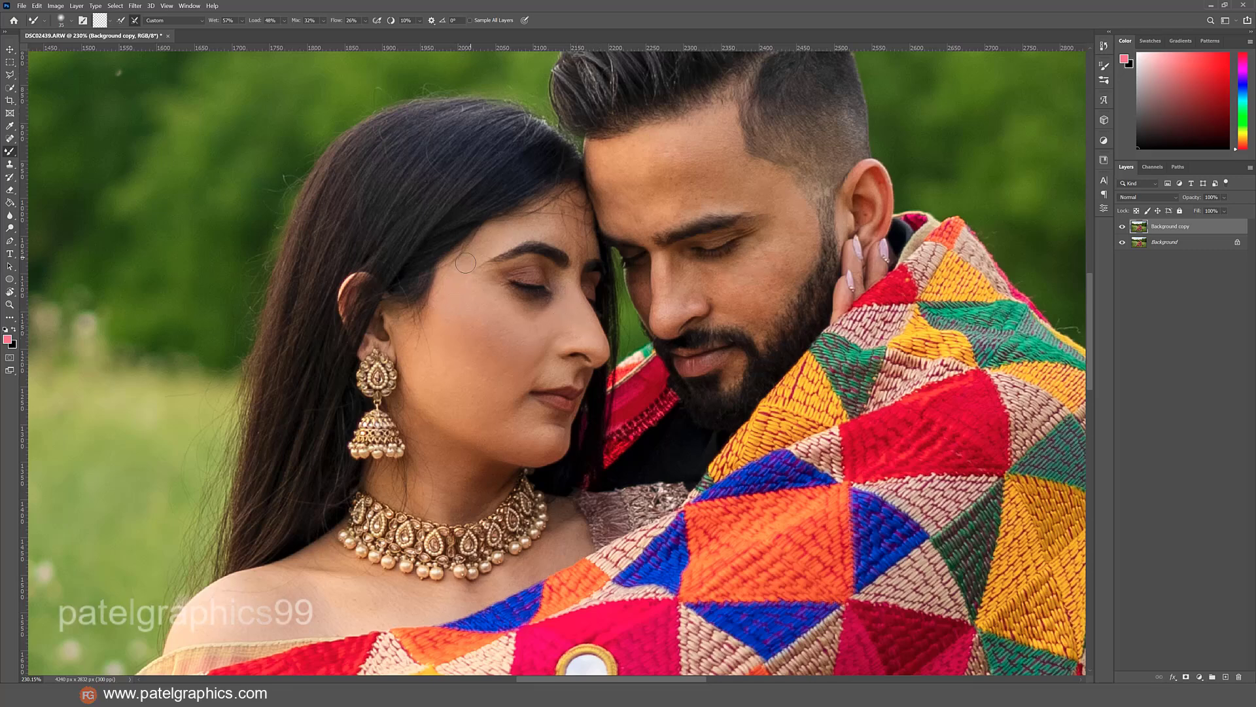
Blend the woman's upper cheek toward the ear with a larger Mixer Brush.
{"action": "key", "text": "bracketright"}
{"action": "key", "text": "bracketright"}
Smooth the skin across the man's forehead with a larger Mixer Brush.
{"action": "key", "text": "bracketright"}
{"action": "key", "text": "bracketright"}
{"action": "mouse_move", "coordinate": [489, 324]}
{"action": "left_mouse_down"}
{"action": "mouse_move", "coordinate": [453, 348]}
{"action": "mouse_move", "coordinate": [444, 316]}
{"action": "left_mouse_up"}
{"action": "key", "text": "bracketleft"}
{"action": "key", "text": "bracketright"}
{"action": "key", "text": "bracketright"}
{"action": "left_click_drag", "start_coordinate": [662, 146], "coordinate": [689, 146]}
{"action": "mouse_move", "coordinate": [609, 167]}
{"action": "left_mouse_down"}
{"action": "mouse_move", "coordinate": [718, 174]}
{"action": "mouse_move", "coordinate": [610, 191]}
{"action": "mouse_move", "coordinate": [696, 177]}
{"action": "mouse_move", "coordinate": [681, 170]}
{"action": "mouse_move", "coordinate": [700, 158]}
{"action": "mouse_move", "coordinate": [675, 143]}
{"action": "mouse_move", "coordinate": [721, 142]}
{"action": "mouse_move", "coordinate": [715, 180]}
{"action": "left_mouse_up"}
Smooth the man's nose and cheek down to the beard line with the Mixer Brush, resizing it for each area.
{"action": "key", "text": "bracketleft"}
{"action": "key", "text": "bracketleft"}
{"action": "left_click_drag", "start_coordinate": [664, 281], "coordinate": [674, 283]}
{"action": "key", "text": "]"}
{"action": "key", "text": "bracketright"}
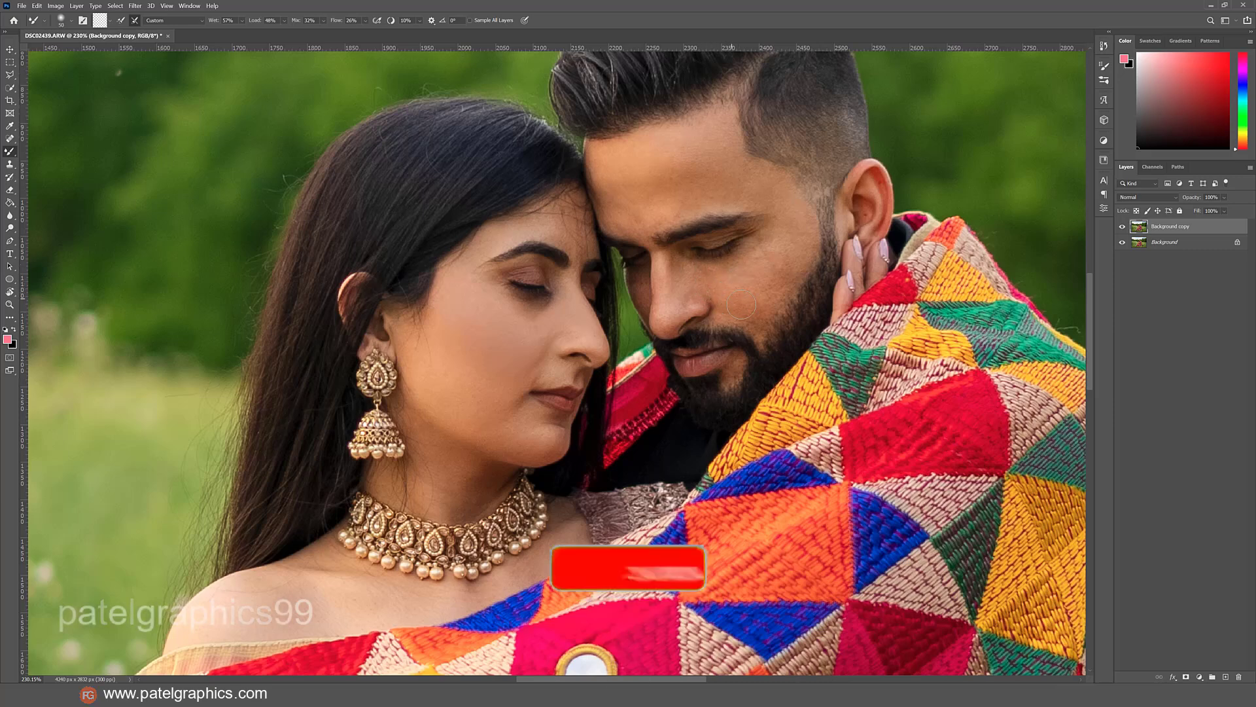
{"action": "key", "text": "bracketright"}
{"action": "key", "text": "bracketright"}
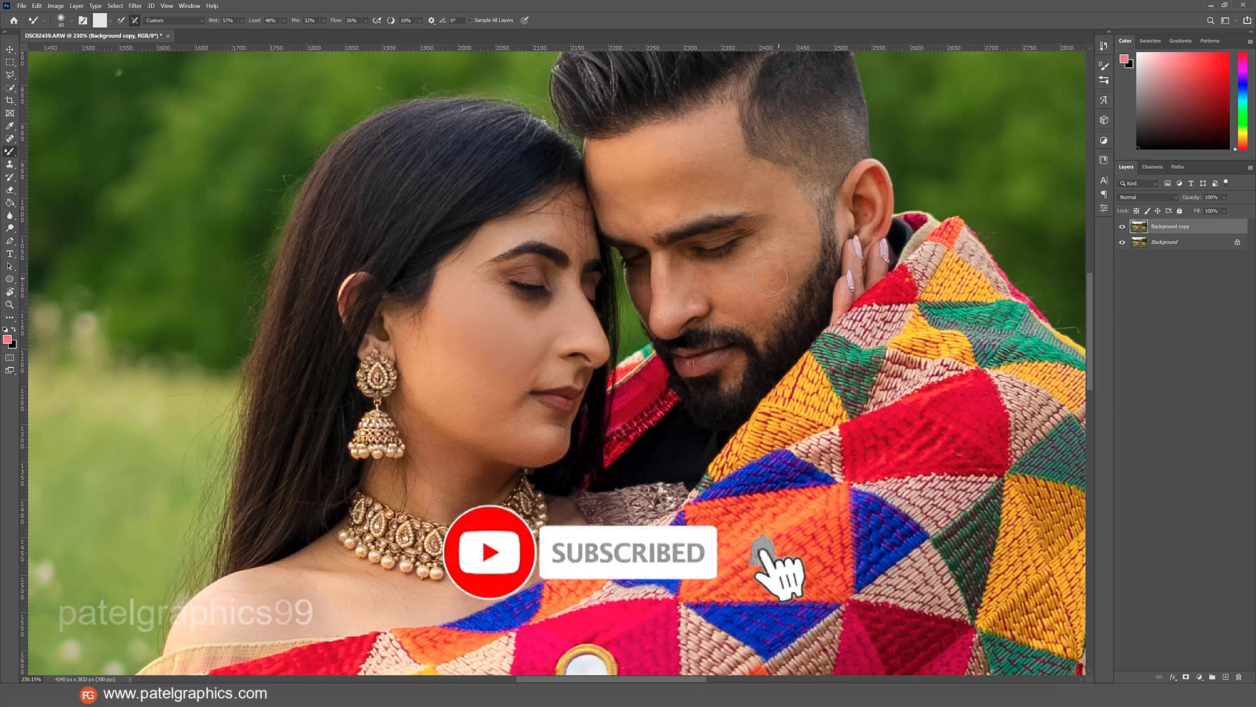
{"action": "key", "text": "bracketleft"}
{"action": "key", "text": "bracketleft"}
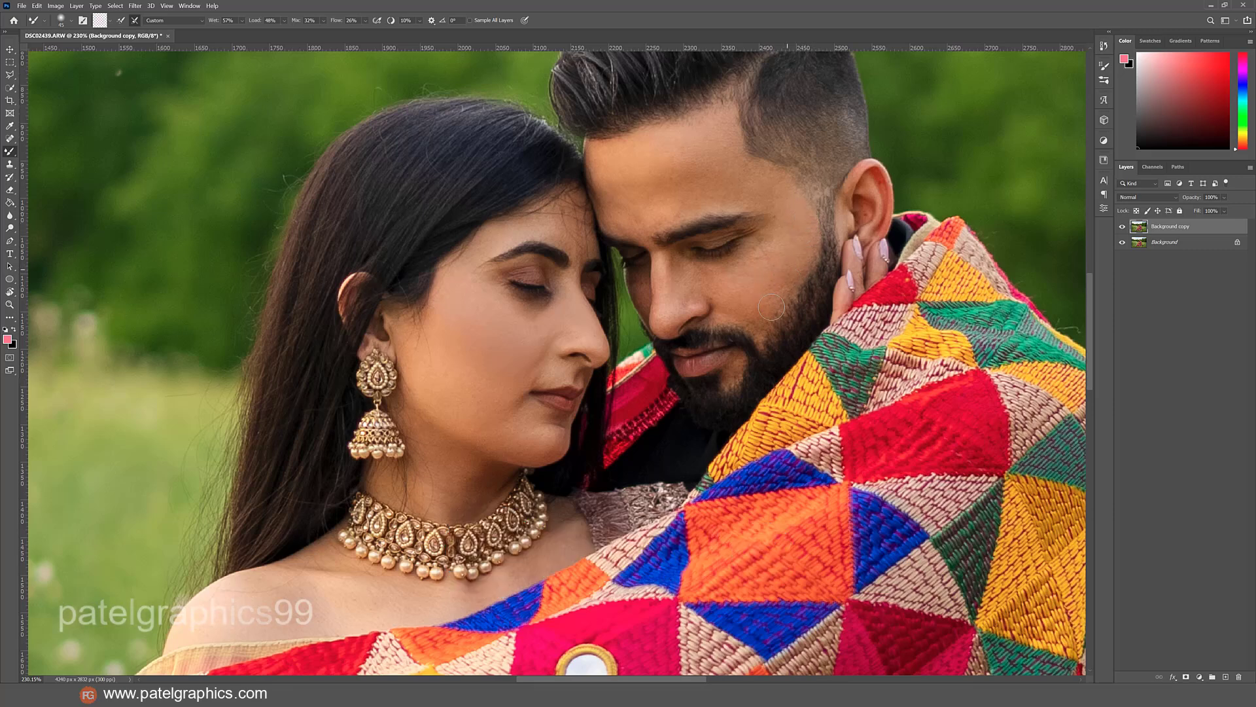
{"action": "left_click_drag", "start_coordinate": [757, 324], "coordinate": [761, 314]}
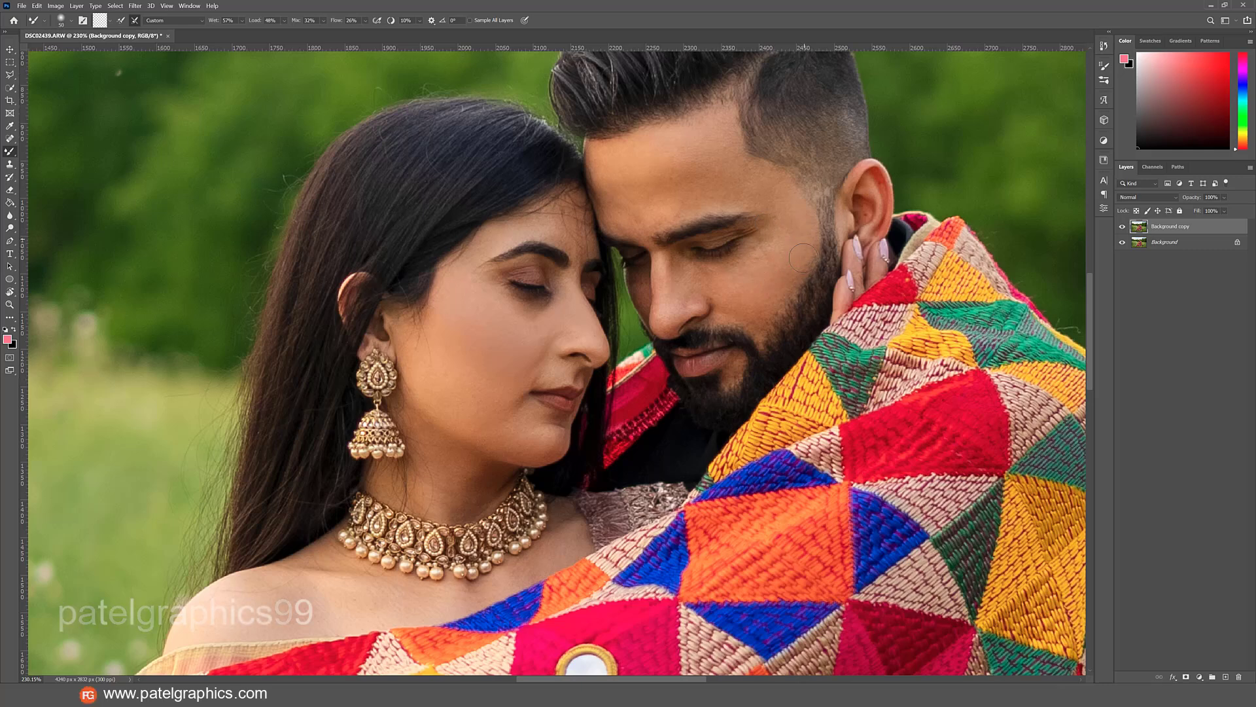
{"action": "left_click_drag", "start_coordinate": [724, 287], "coordinate": [728, 288]}
Blend the man's forehead once more and compare the retouched layer with the original.
{"action": "mouse_move", "coordinate": [724, 157]}
{"action": "left_mouse_down"}
{"action": "mouse_move", "coordinate": [677, 171]}
{"action": "mouse_move", "coordinate": [681, 183]}
{"action": "left_mouse_up"}
{"action": "left_click", "coordinate": [1123, 226]}
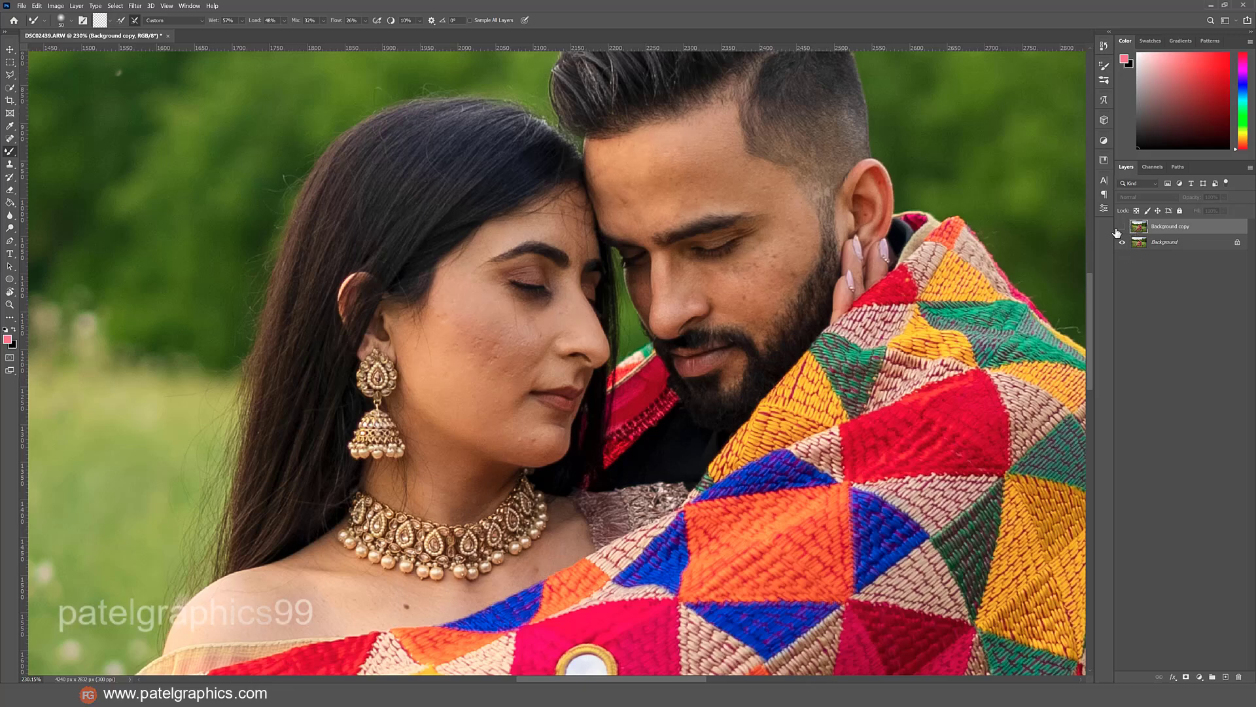
{"action": "left_click", "coordinate": [1122, 227]}
{"action": "scroll", "coordinate": [618, 368], "scroll_direction": "down", "scroll_amount": 5}
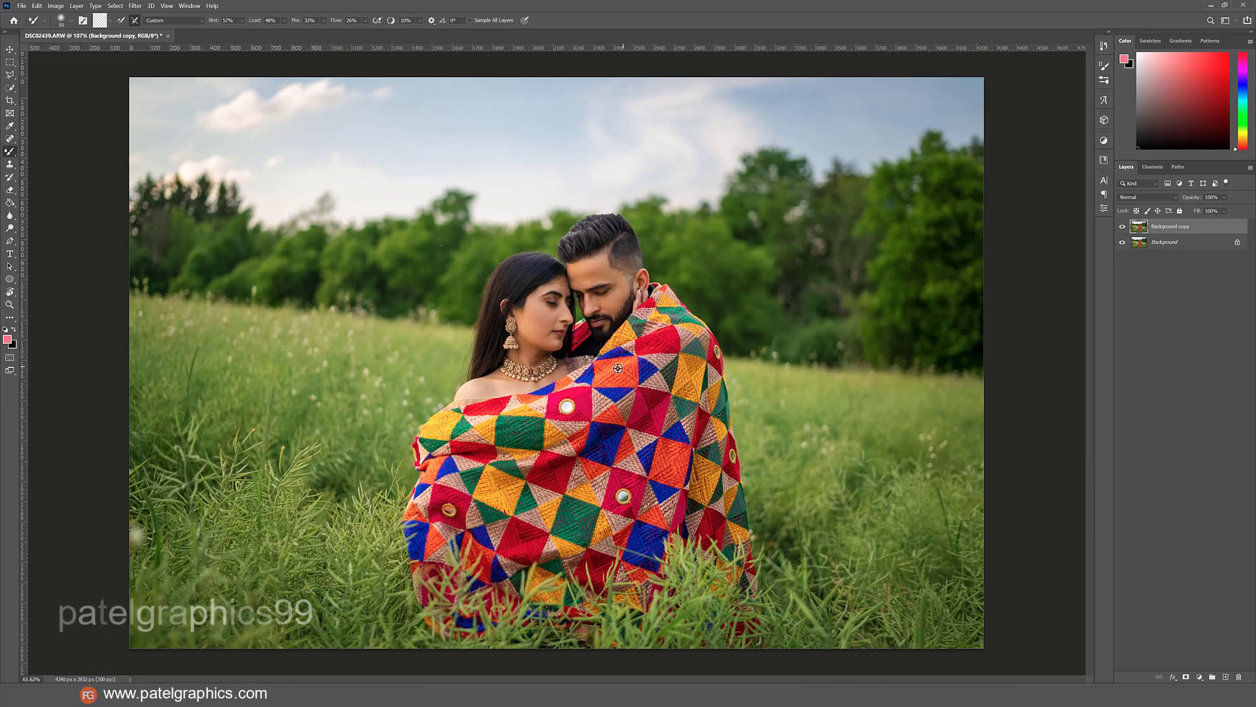
Add a Color Lookup adjustment layer above the Background copy layer.
{"action": "key", "text": "j"}
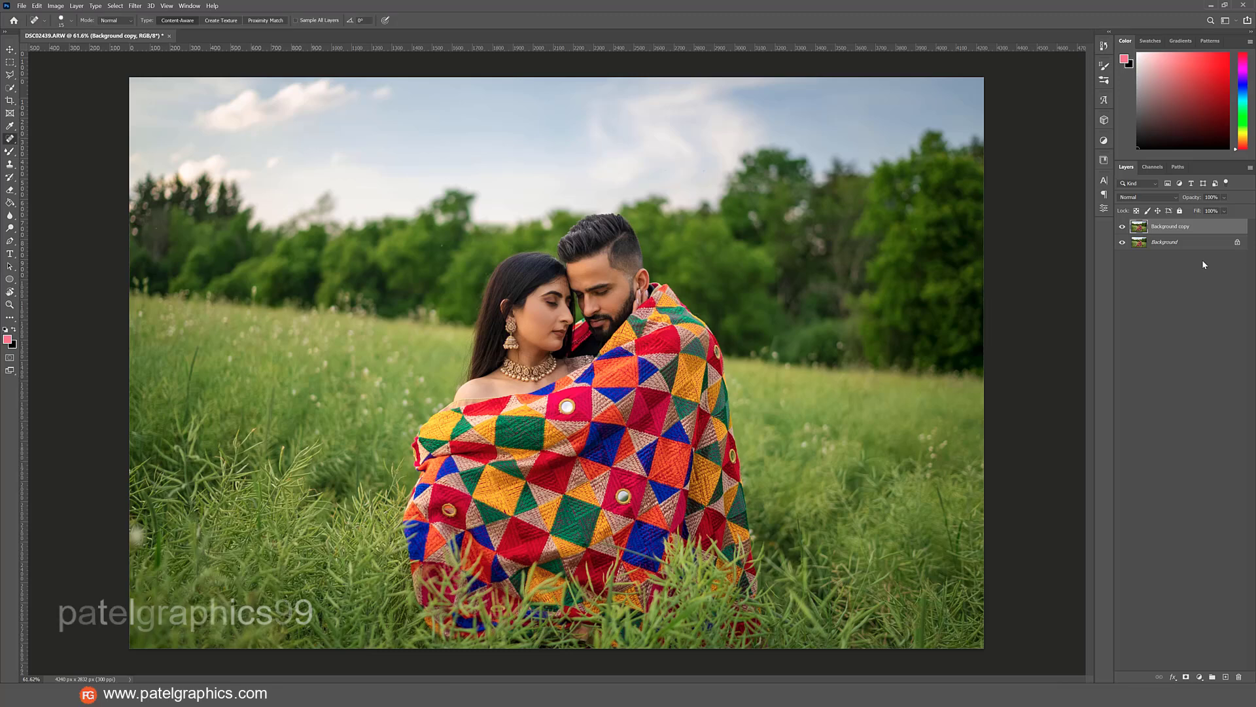
{"action": "left_click", "coordinate": [1212, 211]}
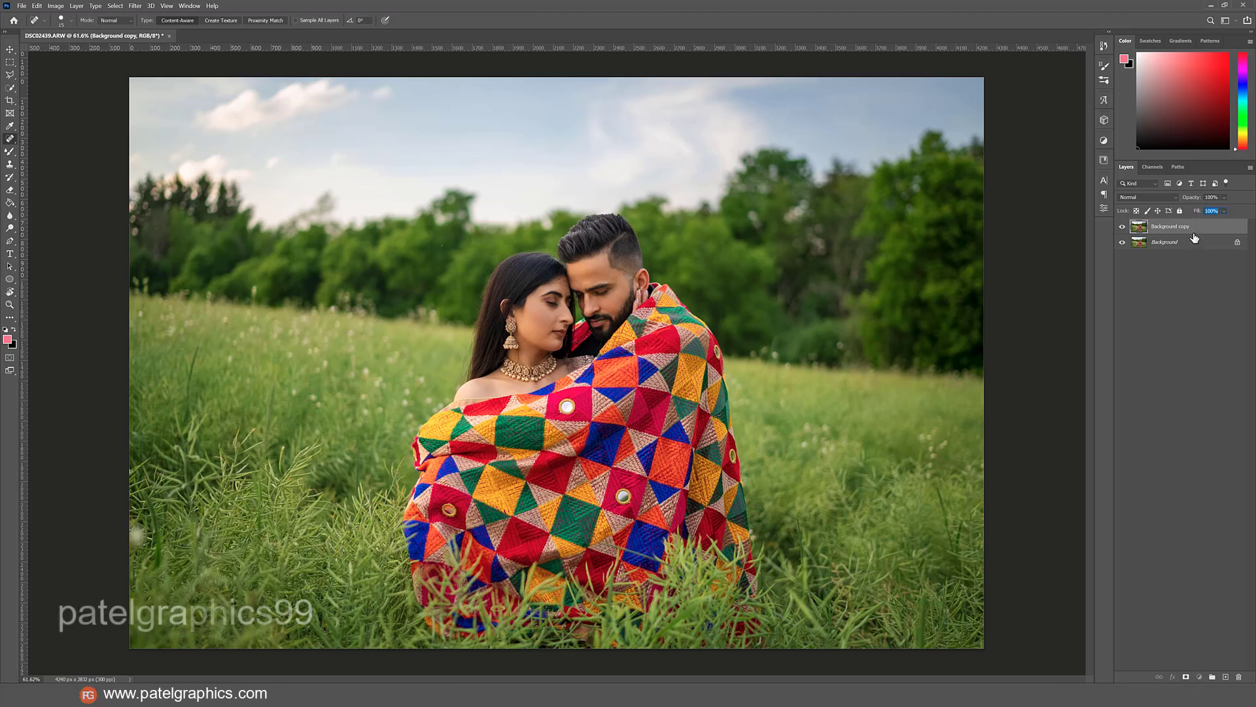
{"action": "left_click", "coordinate": [1199, 676]}
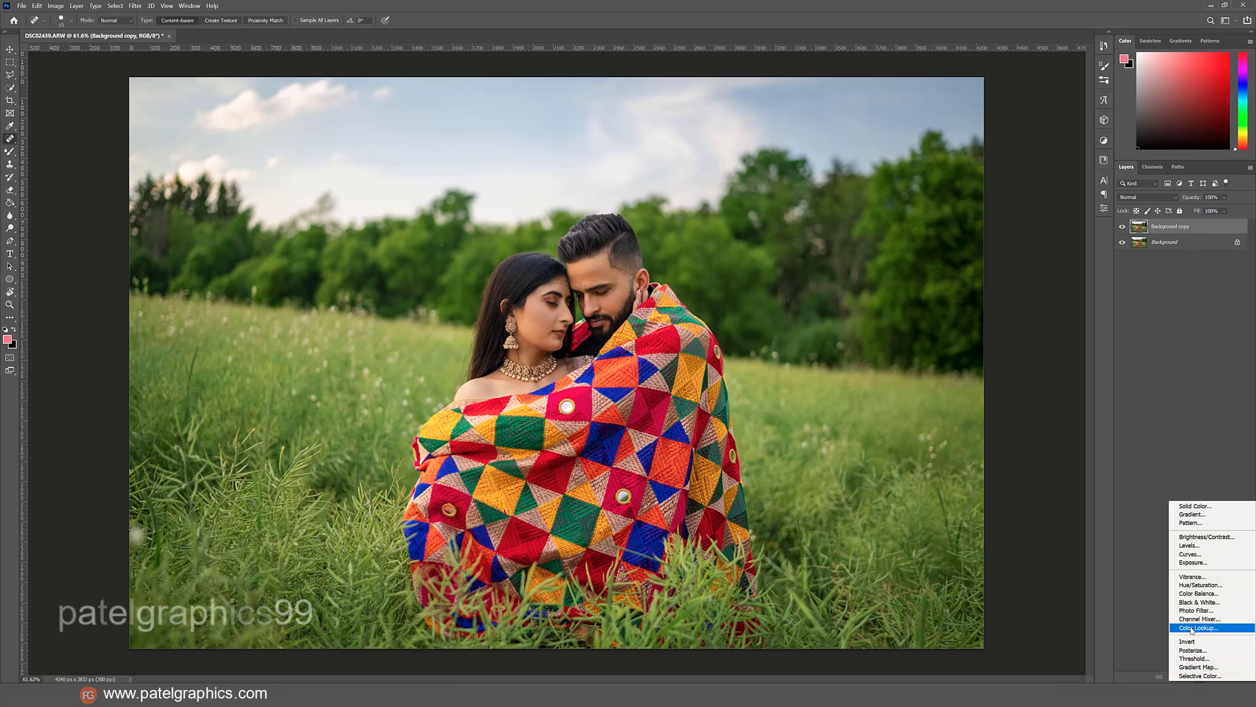
{"action": "left_click", "coordinate": [1191, 628]}
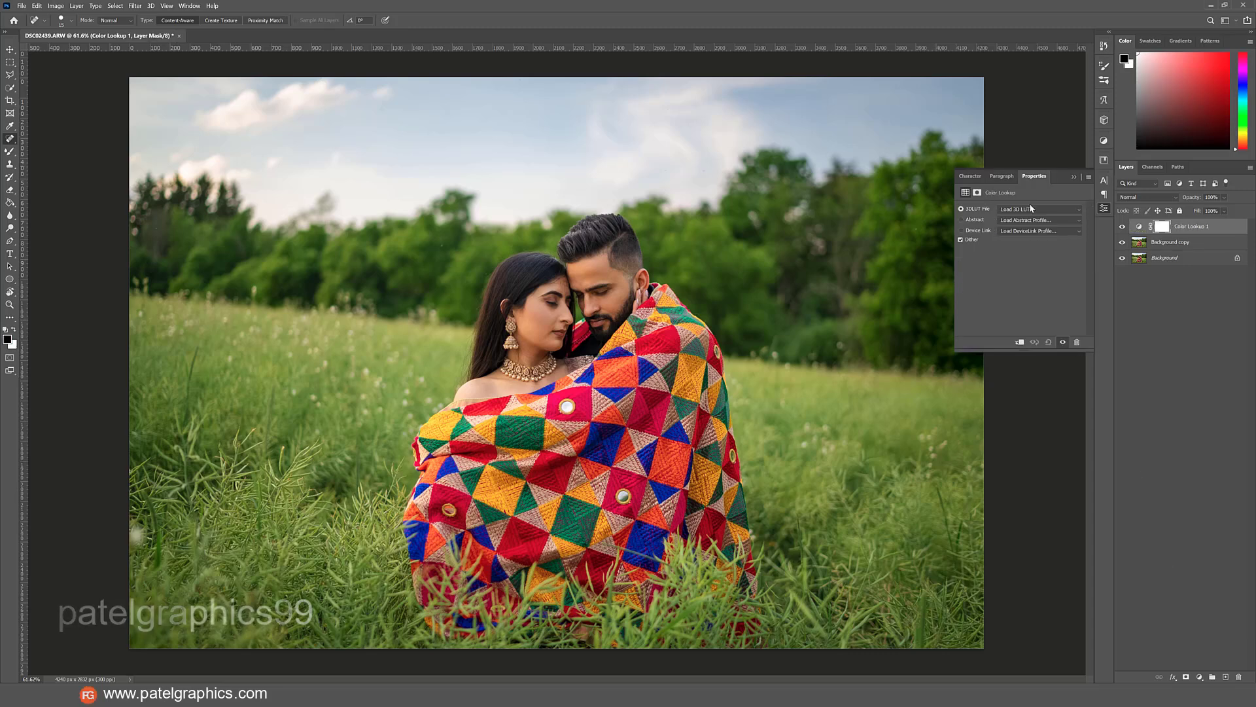
Preview the available 3D LUT looks on the Color Lookup layer and apply filmstock_50.3dl.
{"action": "left_click", "coordinate": [1030, 208]}
{"action": "left_click", "coordinate": [1030, 208]}
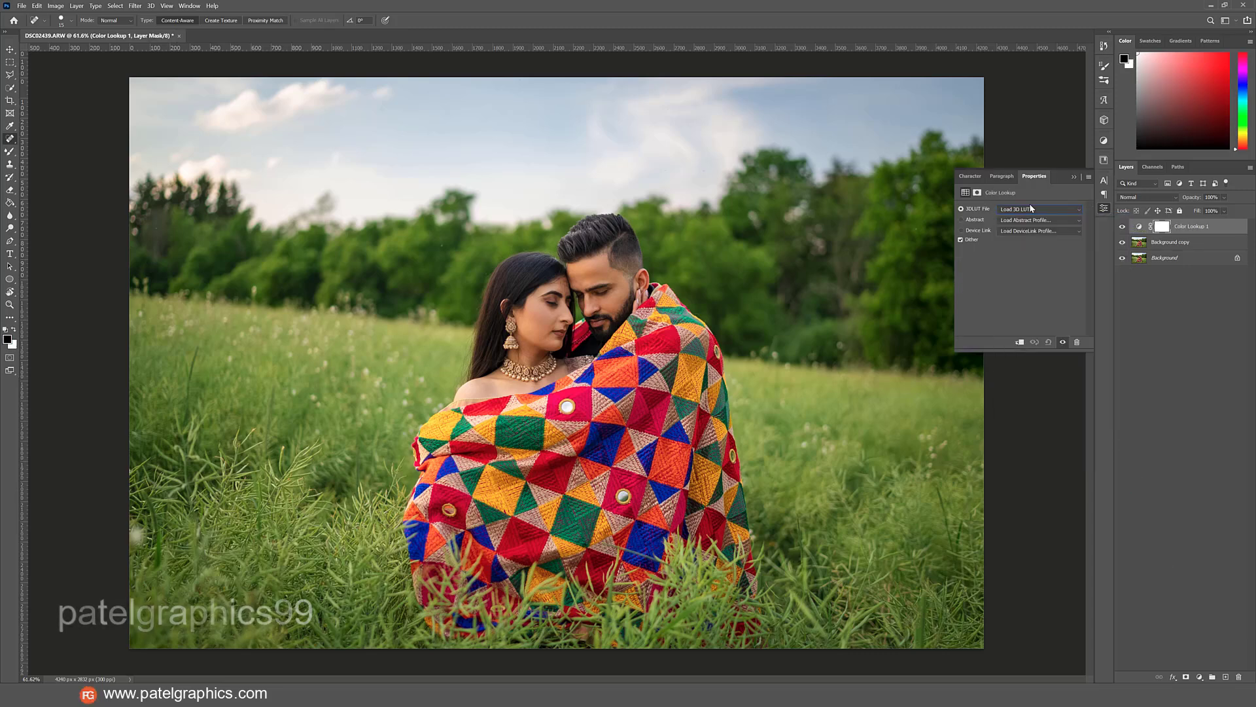
{"action": "key", "text": "Down"}
{"action": "key", "text": "Down"}
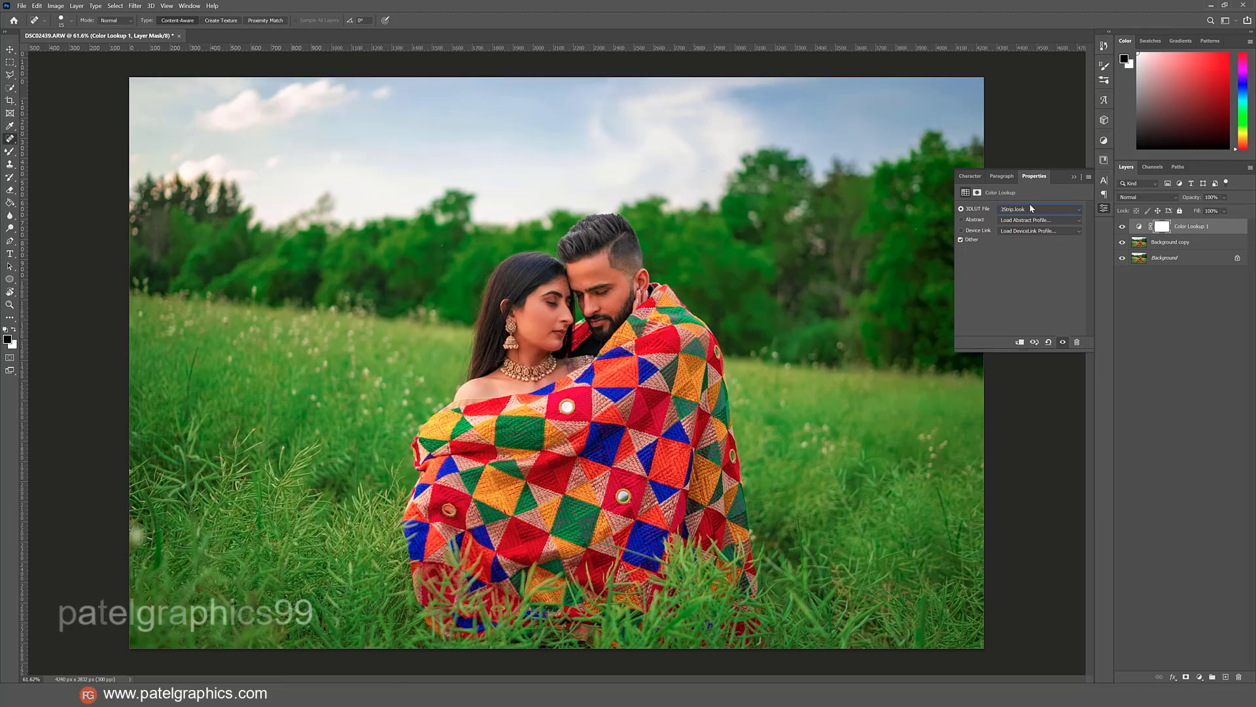
{"action": "key", "text": "Down"}
{"action": "key", "text": "Down"}
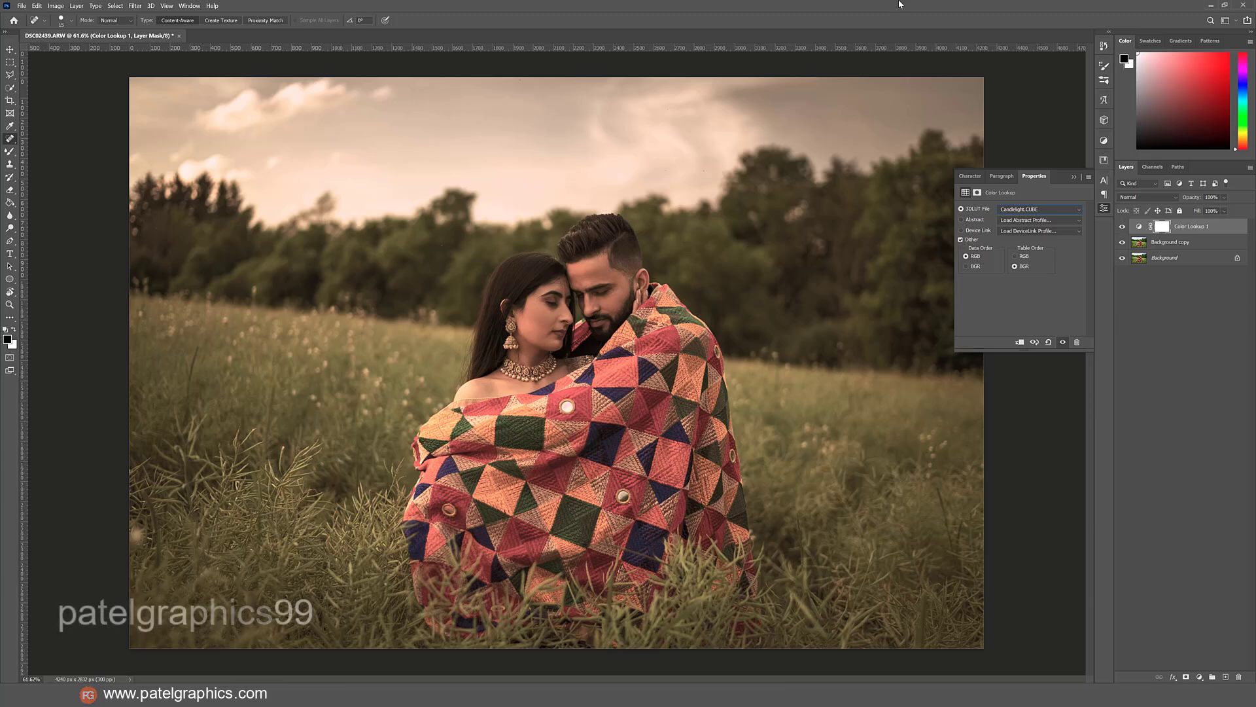
{"action": "key", "text": "Down"}
{"action": "key", "text": "Down"}
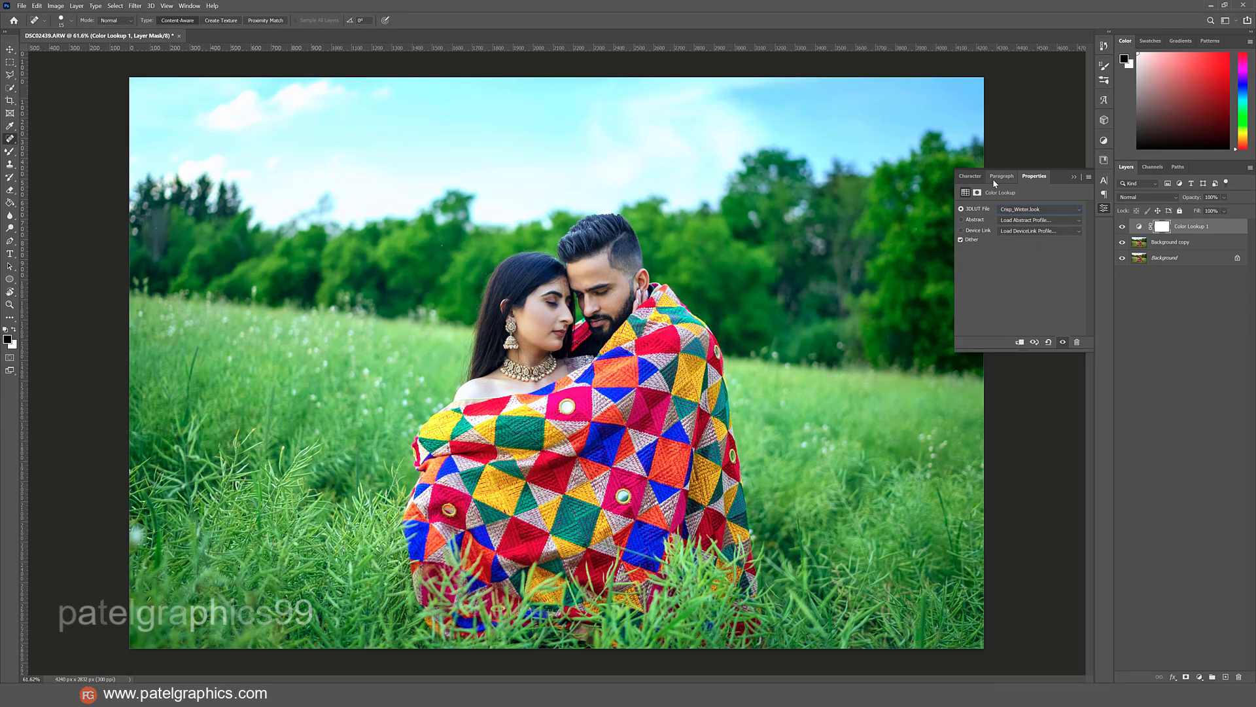
{"action": "key", "text": "Down"}
{"action": "key", "text": "Down"}
{"action": "key", "text": "Down"}
{"action": "key", "text": "Down"}
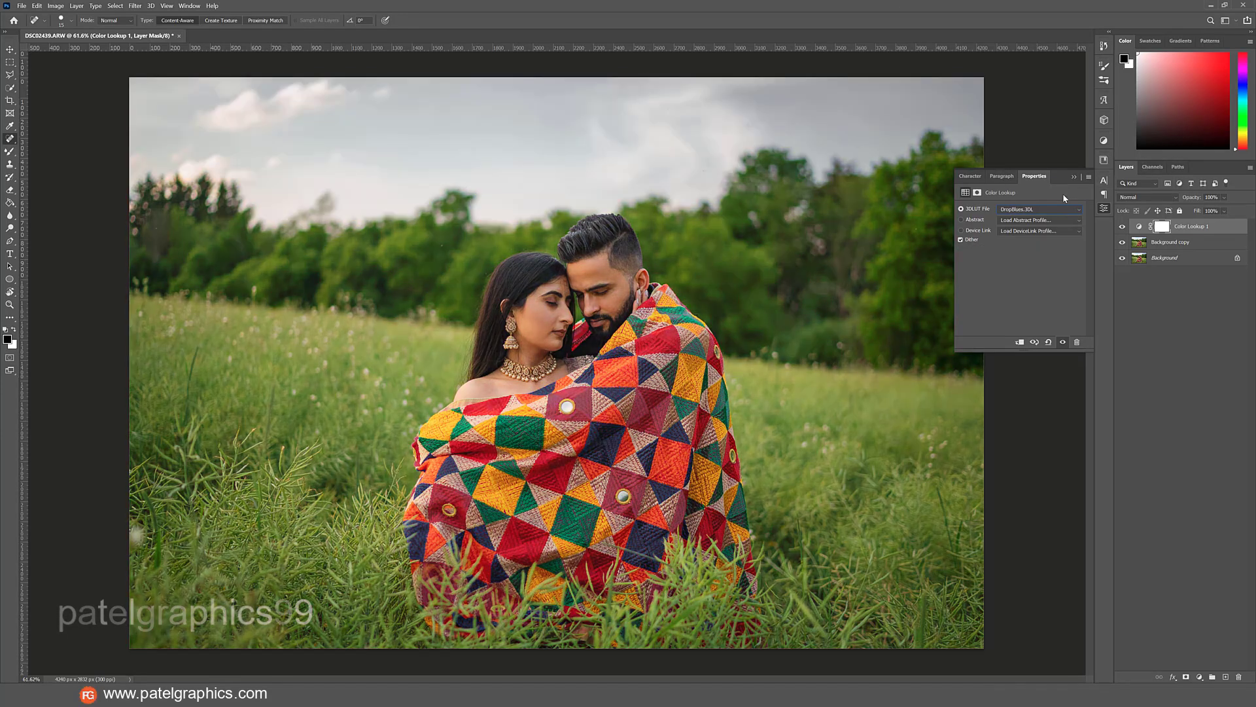
{"action": "key", "text": "Up"}
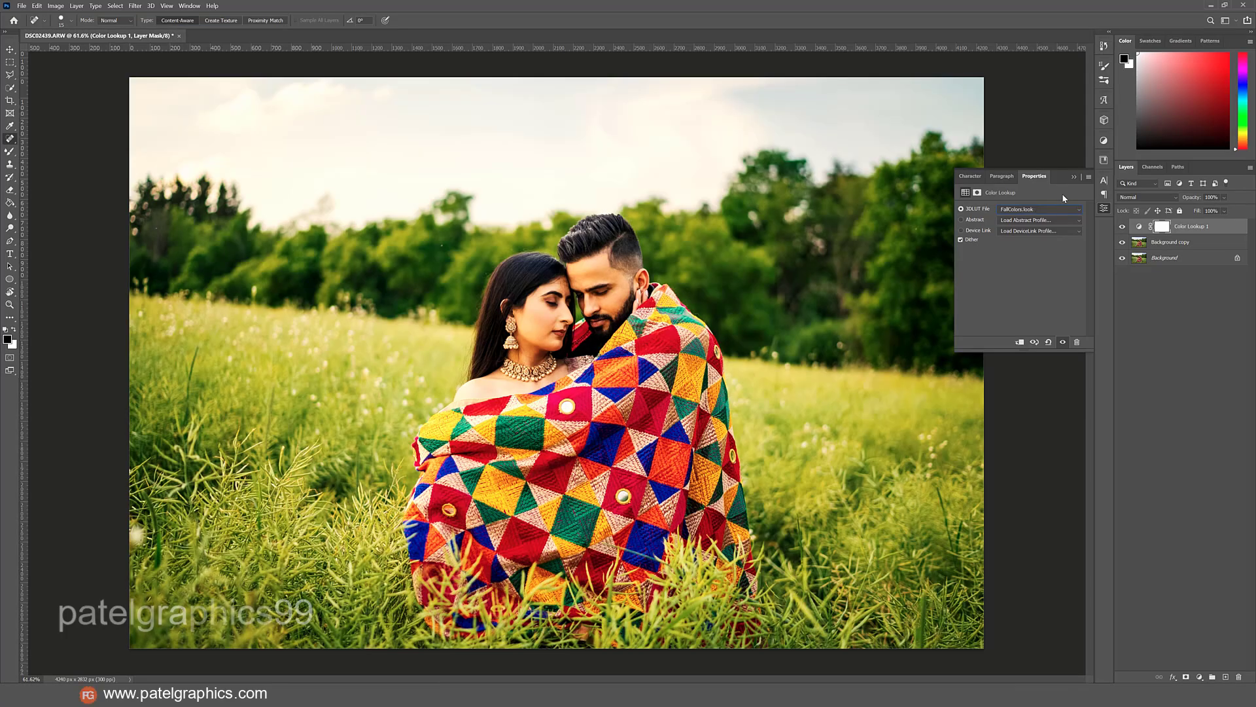
{"action": "key", "text": "Down"}
{"action": "key", "text": "Up"}
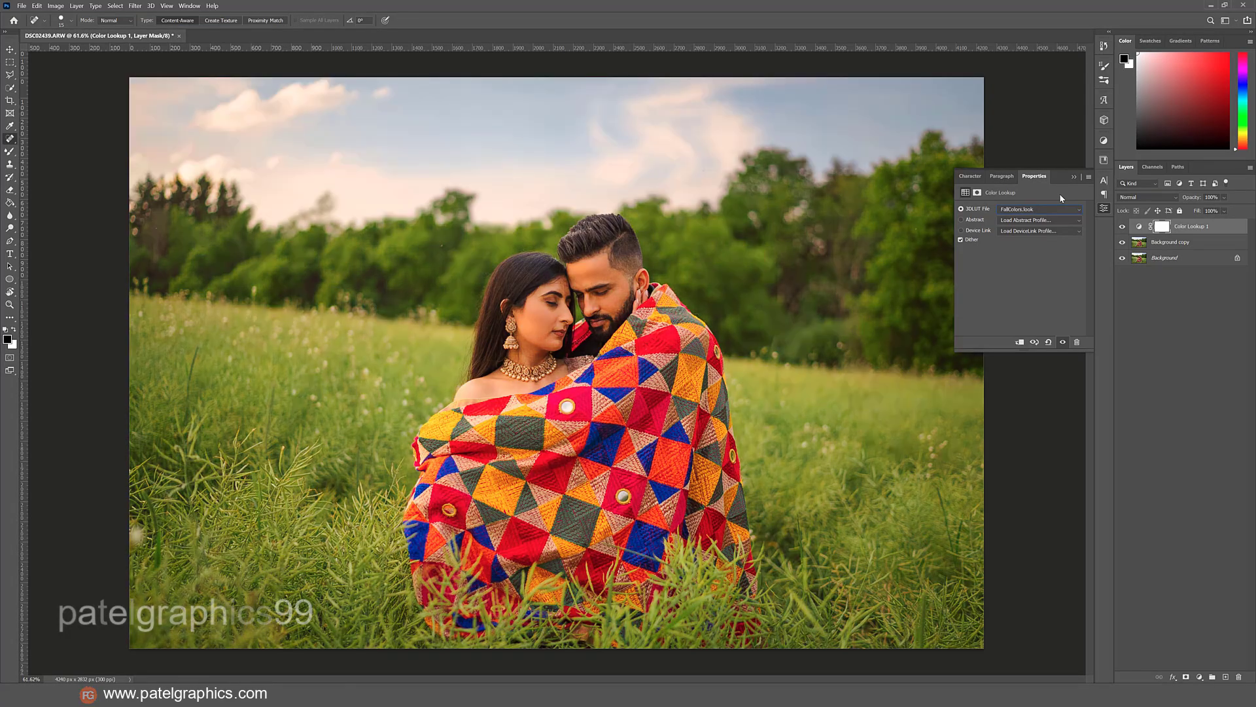
{"action": "key", "text": "Down"}
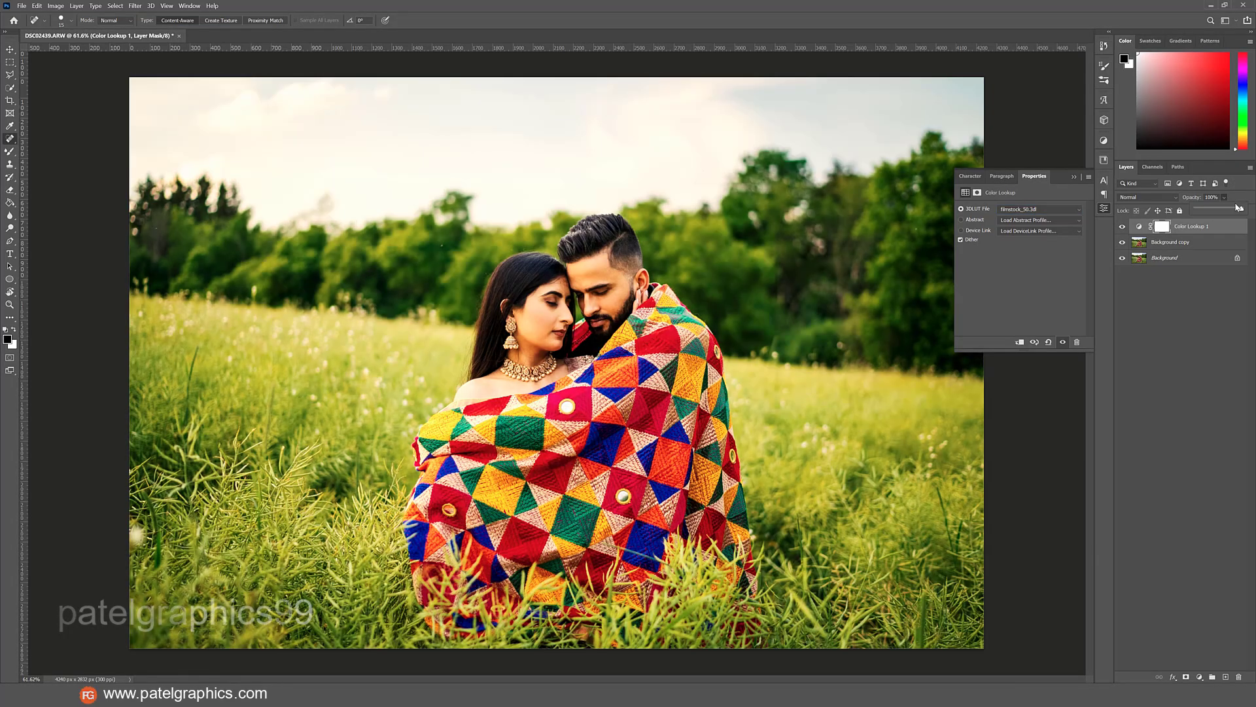
Lower the Color Lookup layer's opacity to 27% and compare the image with and without it.
{"action": "left_click_drag", "start_coordinate": [1202, 218], "coordinate": [1186, 221]}
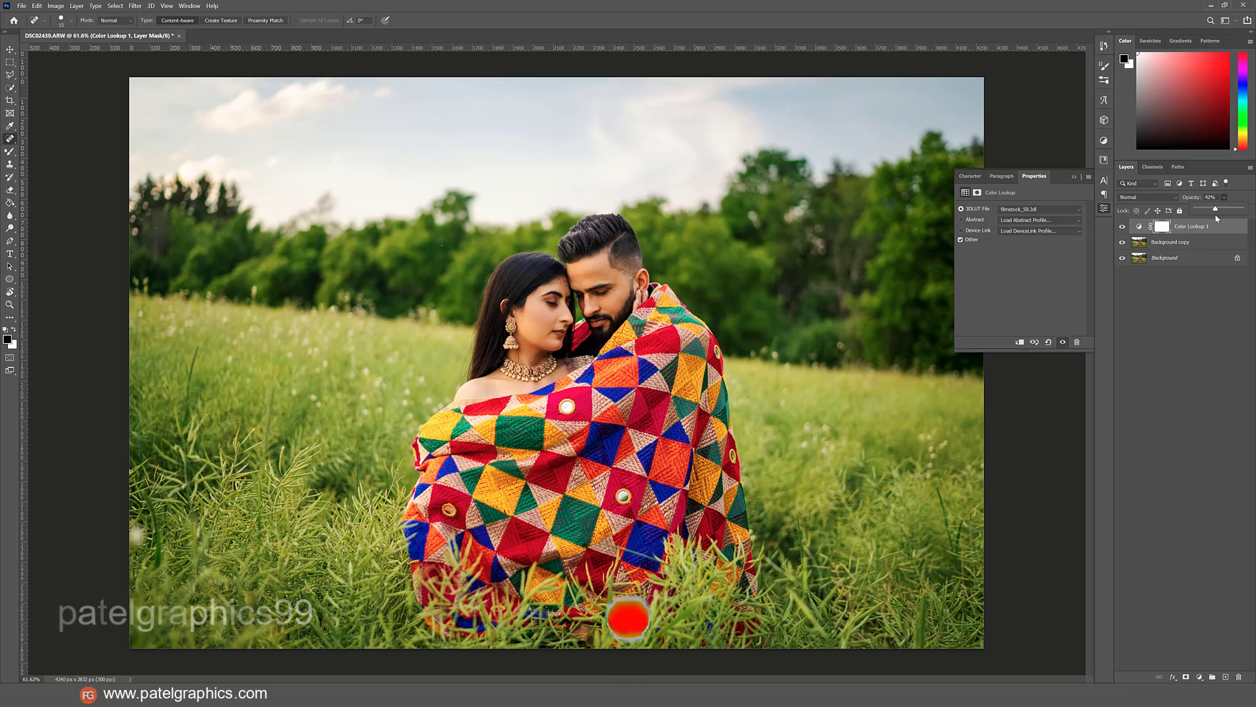
{"action": "left_click_drag", "start_coordinate": [1216, 214], "coordinate": [1209, 218]}
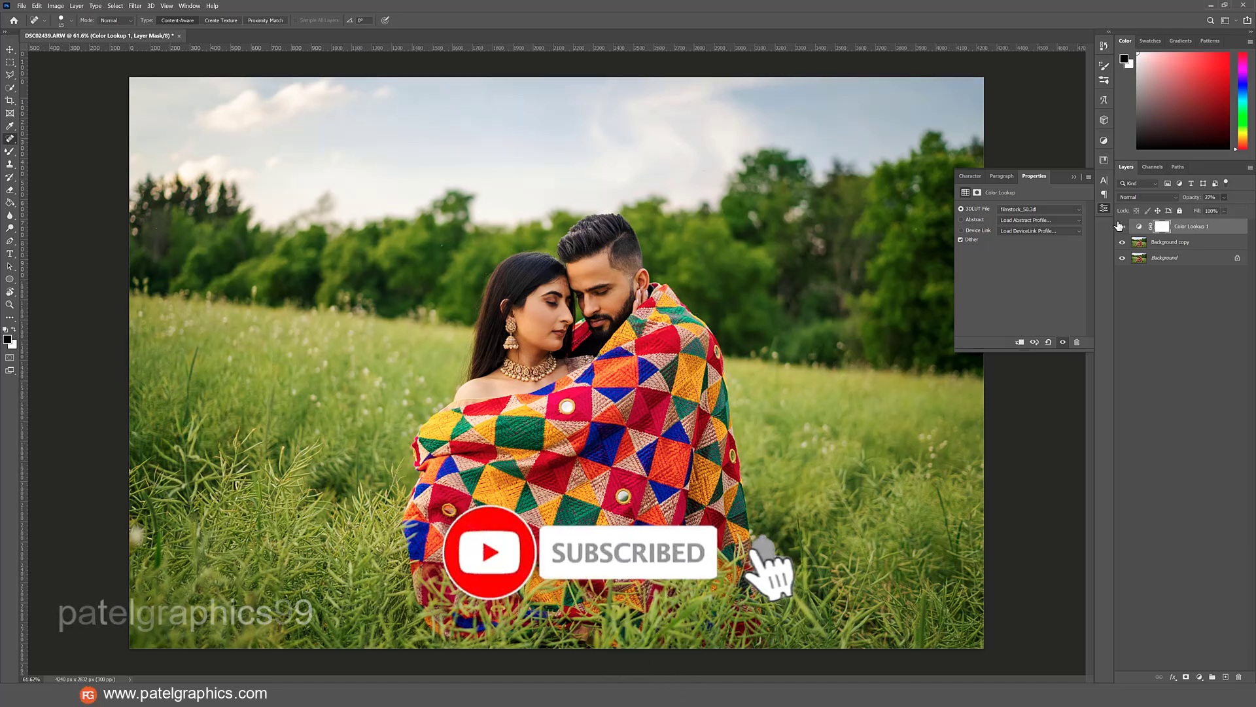
{"action": "left_click", "coordinate": [1120, 226]}
{"action": "left_click", "coordinate": [1119, 226]}
Add a second Color Lookup adjustment layer above the first one.
{"action": "left_click", "coordinate": [1187, 243]}
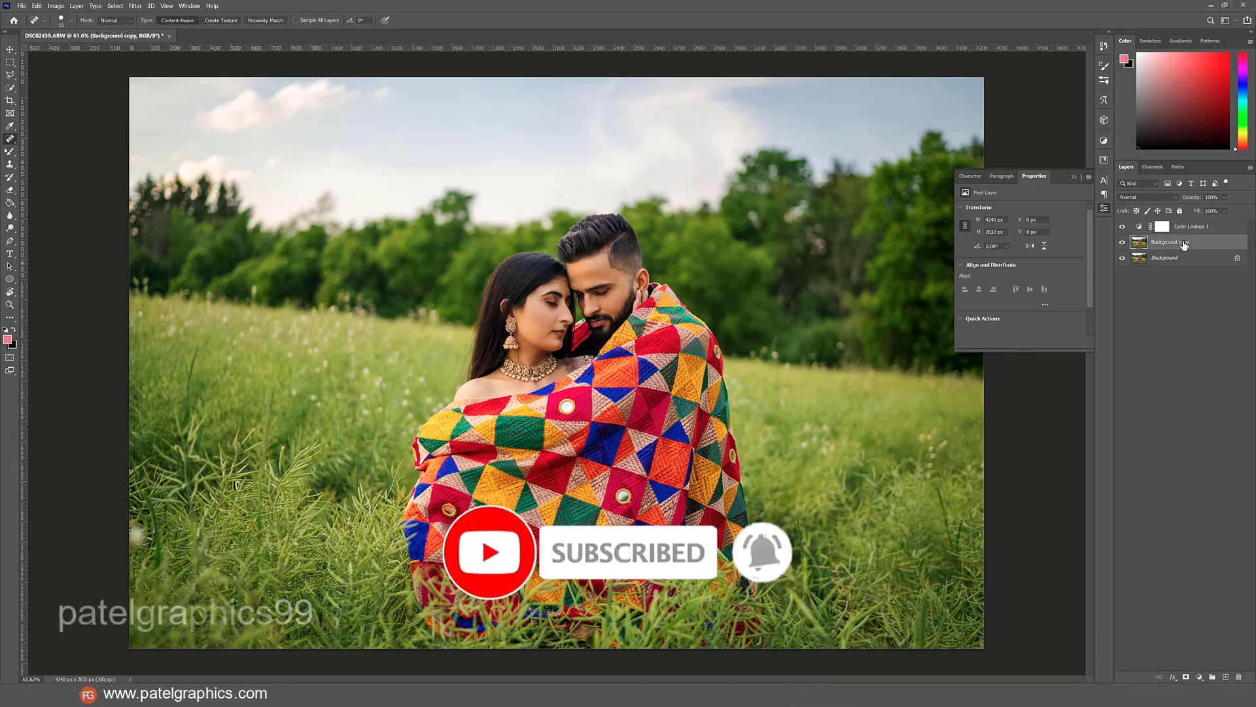
{"action": "left_click", "coordinate": [1193, 228]}
{"action": "left_click", "coordinate": [1199, 677]}
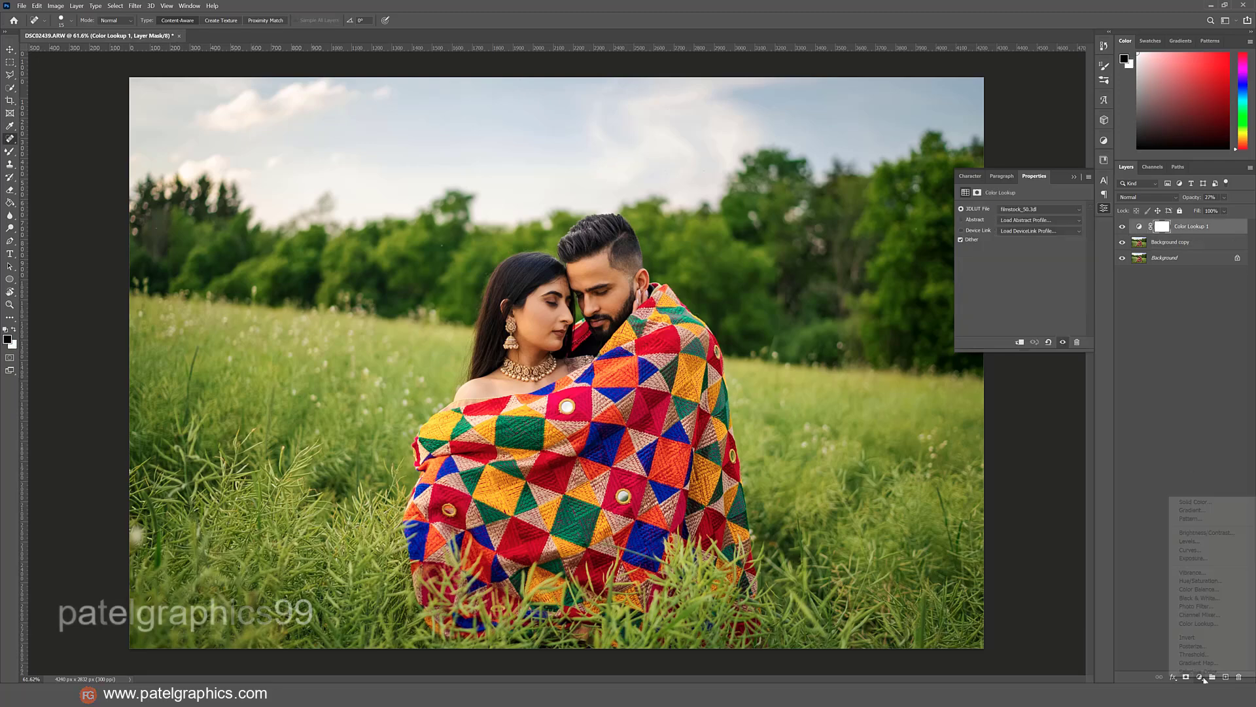
{"action": "left_click", "coordinate": [1201, 623]}
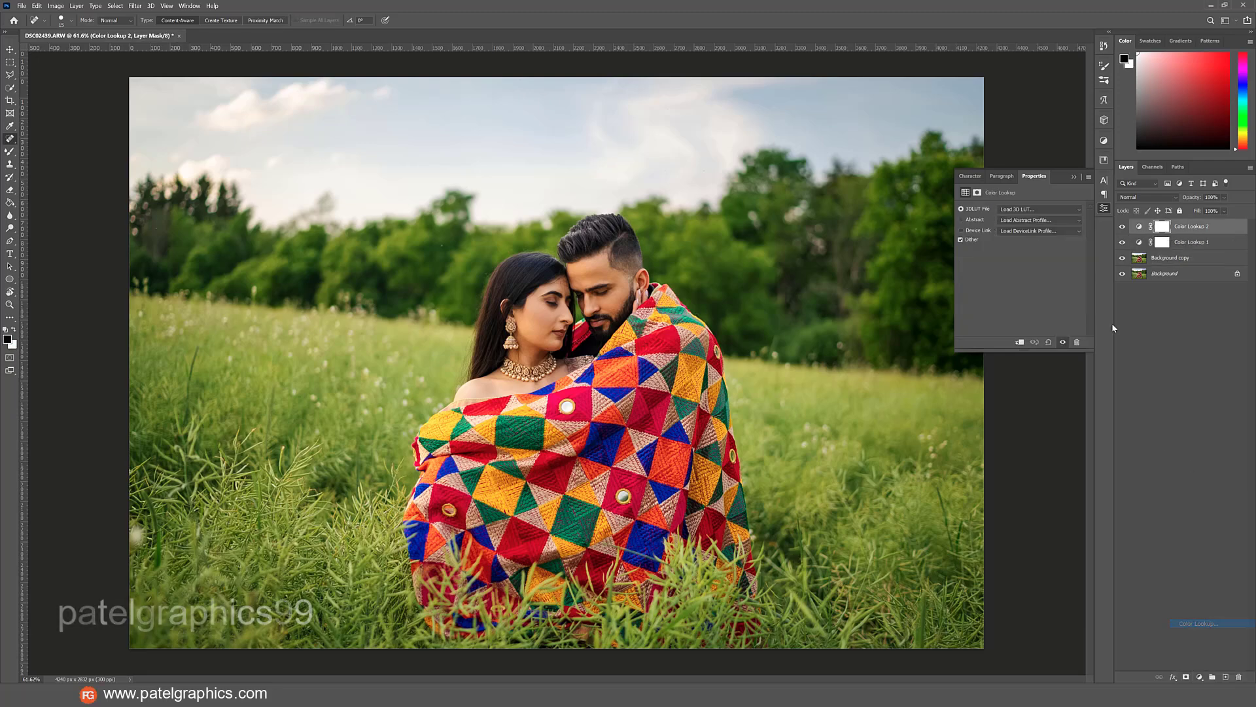
Apply the Crisp_Winter.look 3D LUT to the second Color Lookup layer.
{"action": "left_click", "coordinate": [1011, 210]}
{"action": "left_click", "coordinate": [1008, 216]}
{"action": "key", "text": "Down"}
{"action": "key", "text": "Down"}
{"action": "key", "text": "Down"}
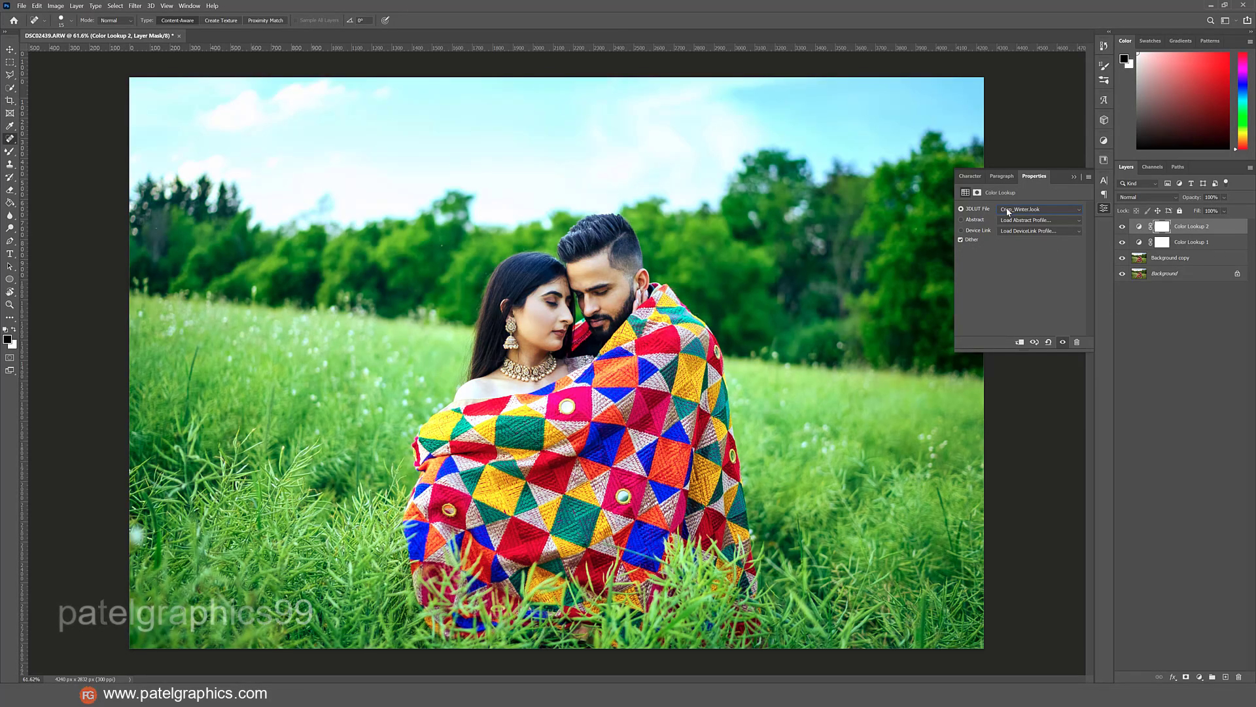
Lower the second Color Lookup layer's opacity to 26% and select the Background copy layer.
{"action": "left_click", "coordinate": [1224, 197]}
{"action": "left_click_drag", "start_coordinate": [1206, 212], "coordinate": [1191, 214]}
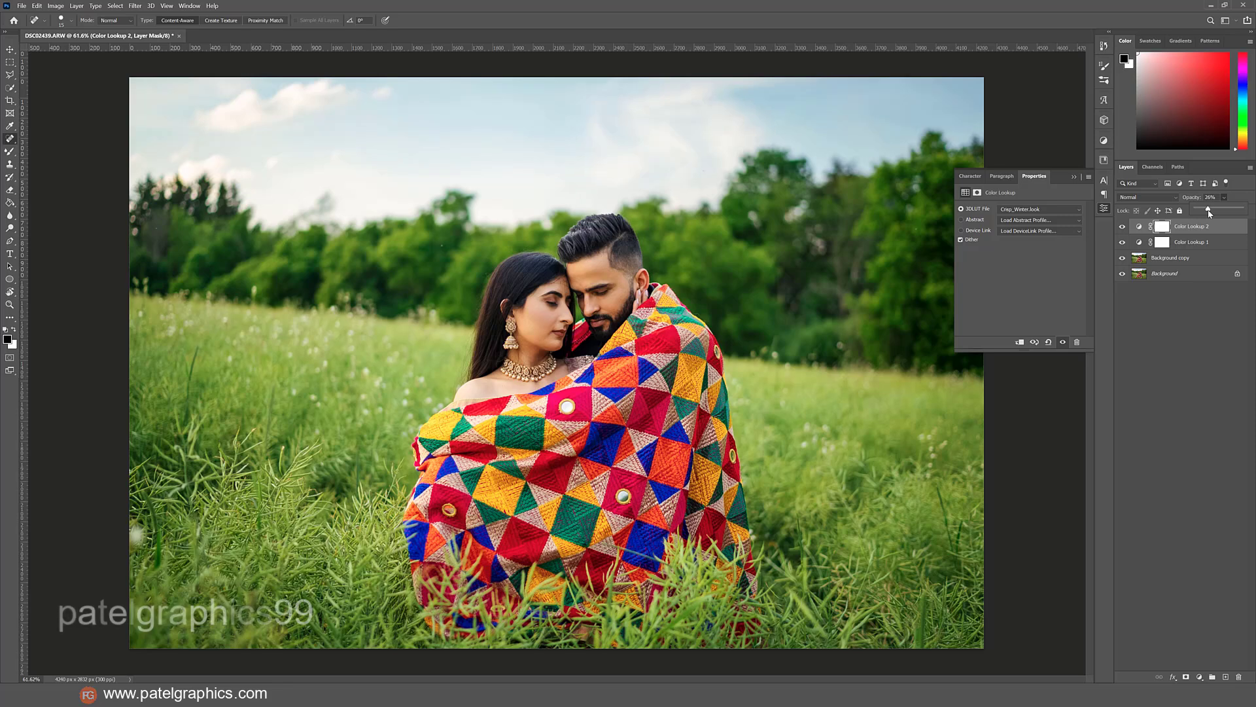
{"action": "left_click", "coordinate": [1204, 258]}
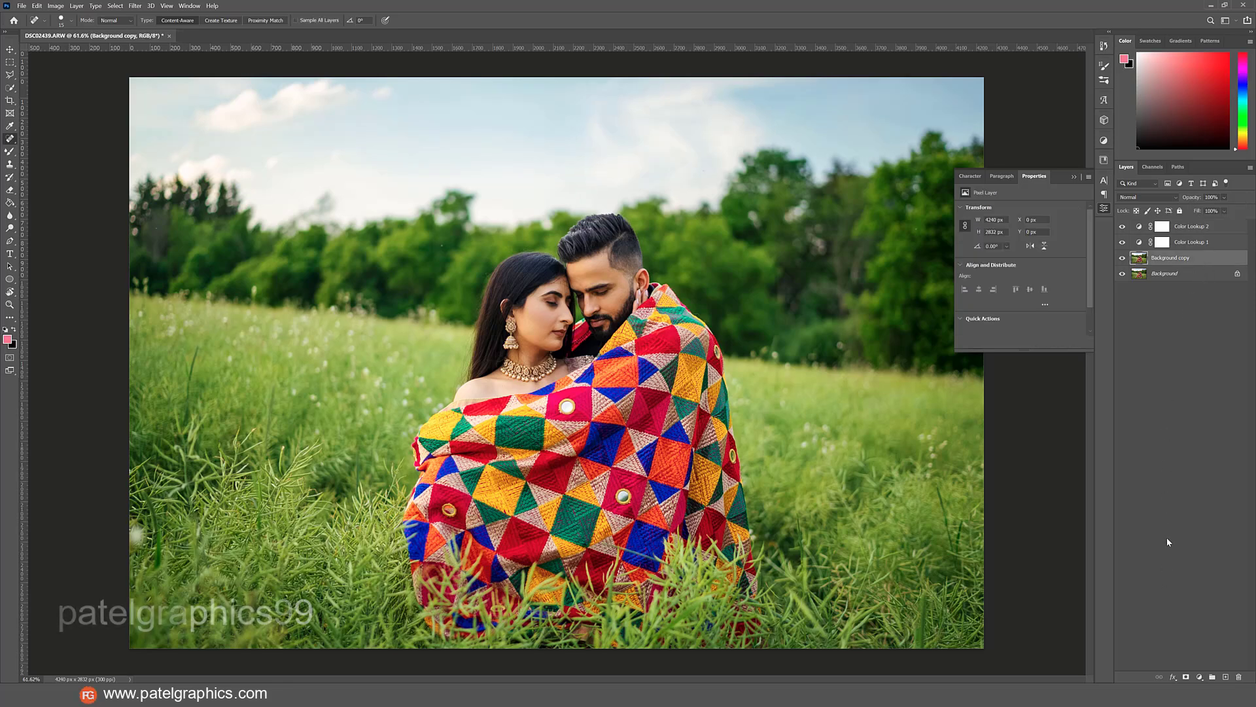
Add a new layer above the Background copy layer and set the foreground colour to yellow f2d800.
{"action": "left_click", "coordinate": [1226, 677]}
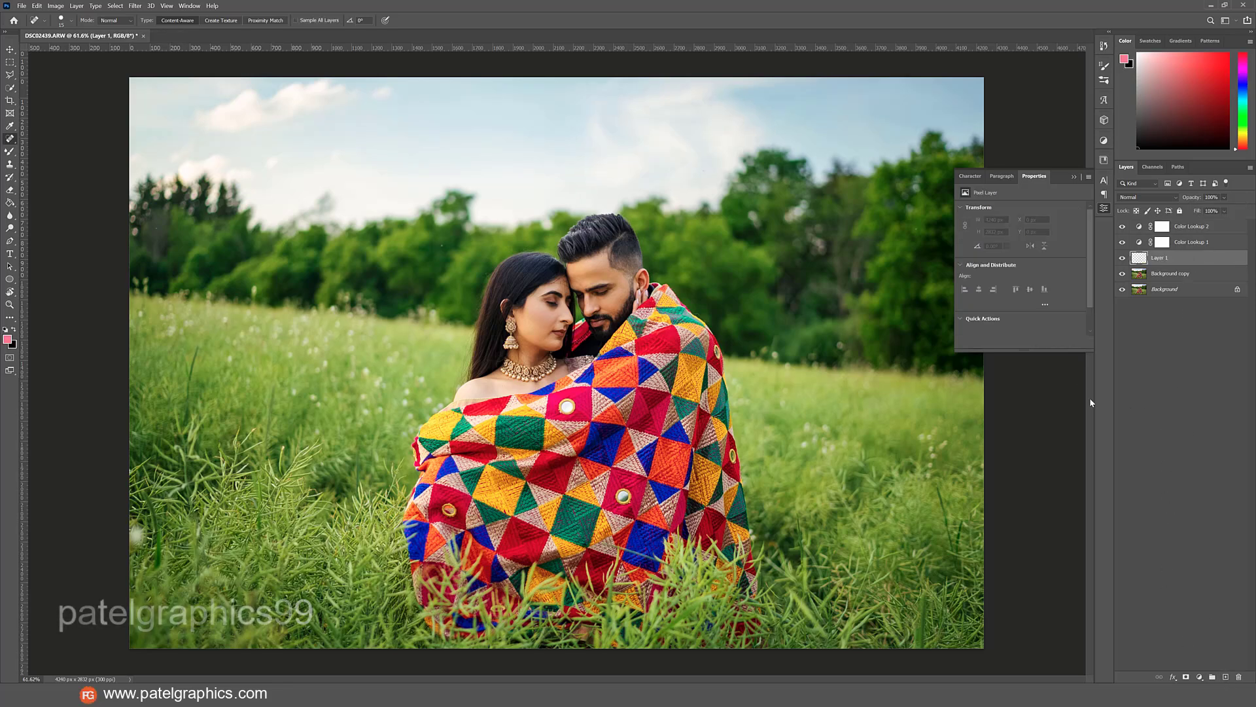
{"action": "left_click", "coordinate": [7, 339]}
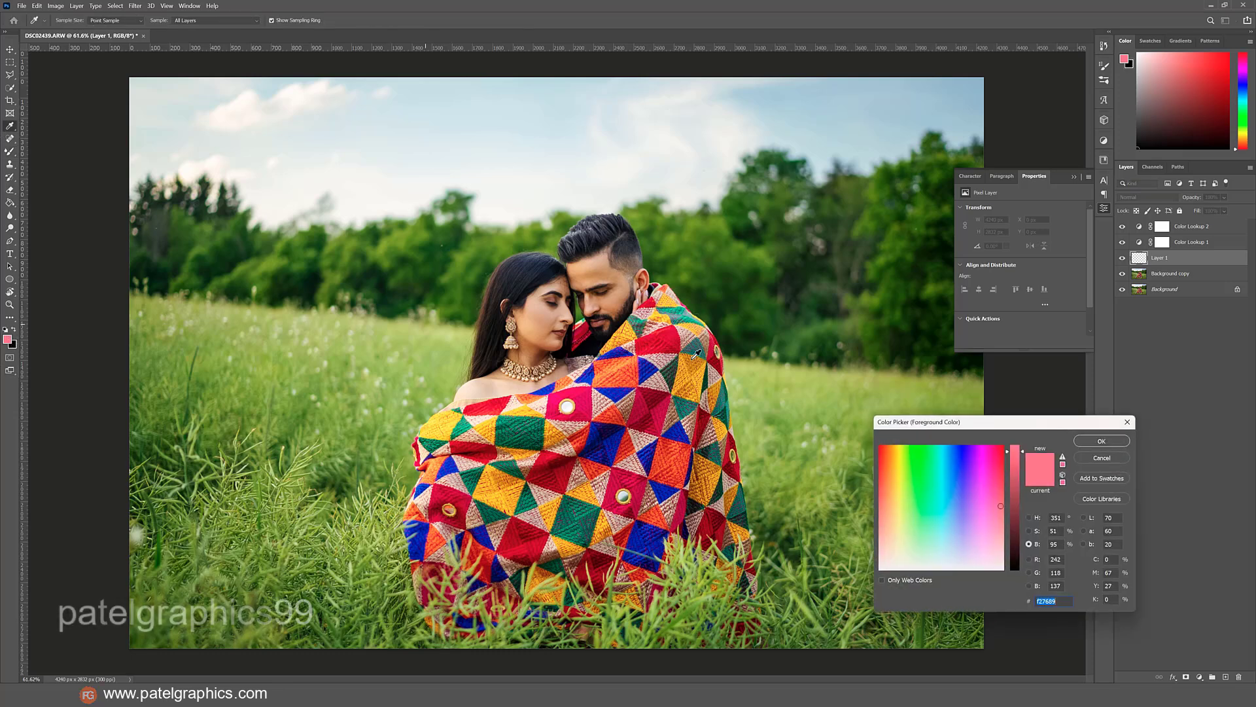
{"action": "mouse_move", "coordinate": [898, 479]}
{"action": "left_mouse_down"}
{"action": "mouse_move", "coordinate": [898, 410]}
{"action": "mouse_move", "coordinate": [901, 447]}
{"action": "mouse_move", "coordinate": [899, 435]}
{"action": "left_mouse_up"}
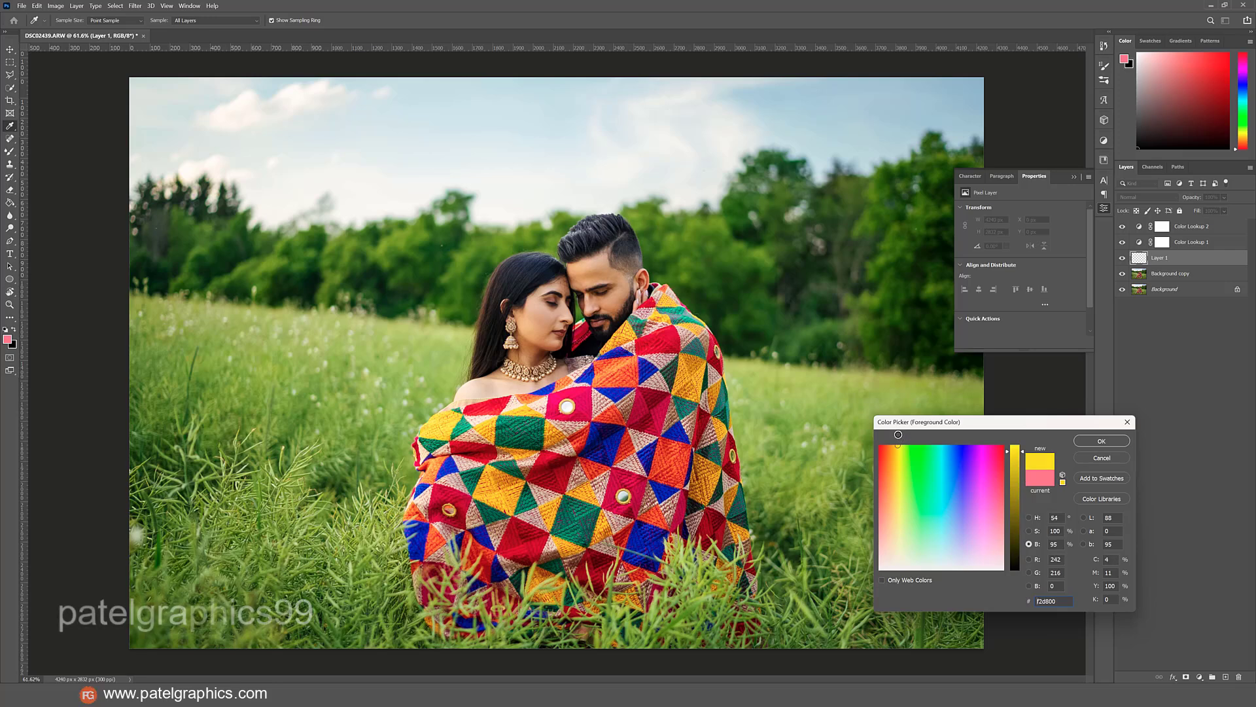
{"action": "left_click", "coordinate": [1101, 441]}
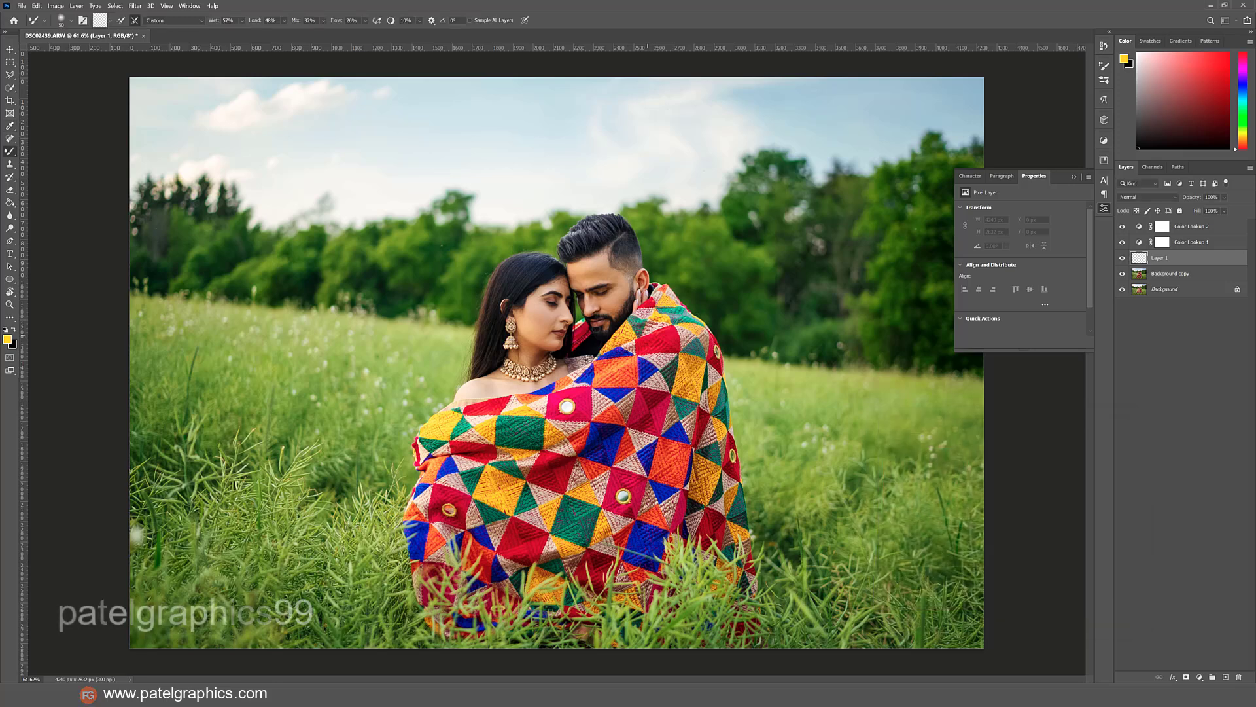
Paint one yellow dab over the tree line left of the couple using the 600 px Soft Round Pressure Size brush.
{"action": "key", "text": "bracketright"}
{"action": "key", "text": "bracketright"}
{"action": "key", "text": "bracketright"}
{"action": "key", "text": "bracketright"}
{"action": "key", "text": "bracketright"}
{"action": "key", "text": "bracketright"}
{"action": "key", "text": "bracketright"}
{"action": "key", "text": "bracketright"}
{"action": "key", "text": "bracketright"}
{"action": "key", "text": "bracketright"}
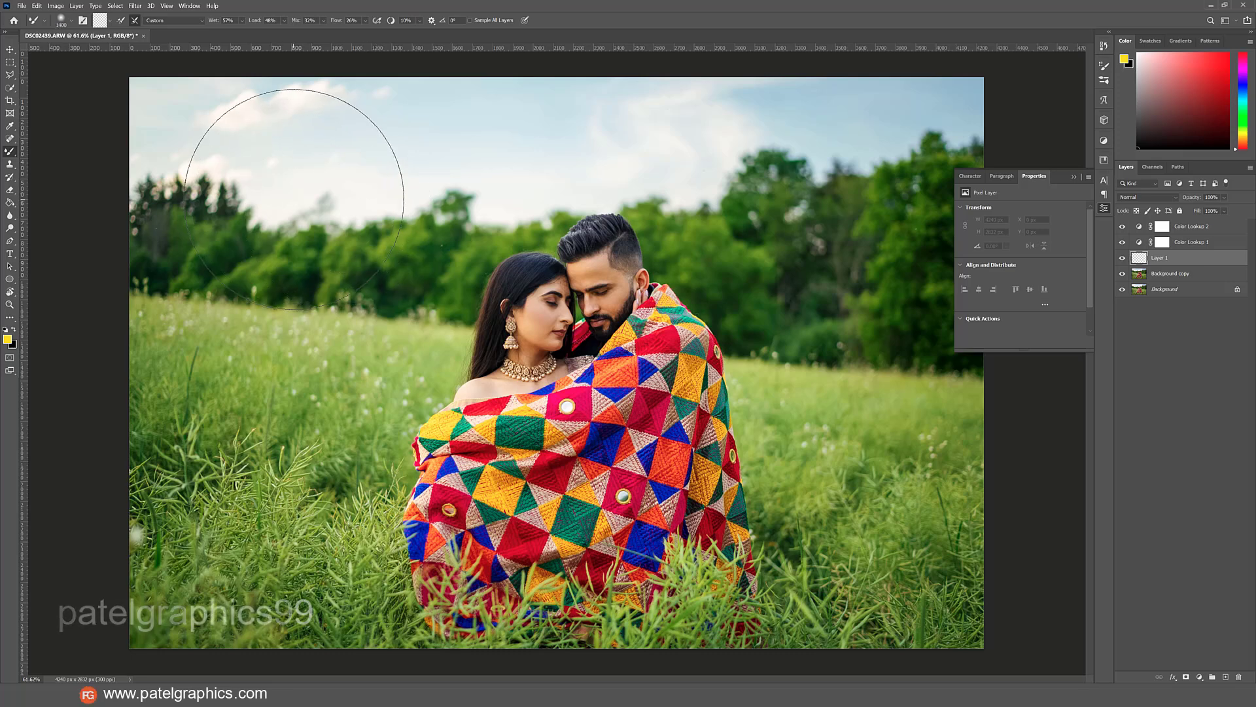
{"action": "right_click", "coordinate": [11, 153]}
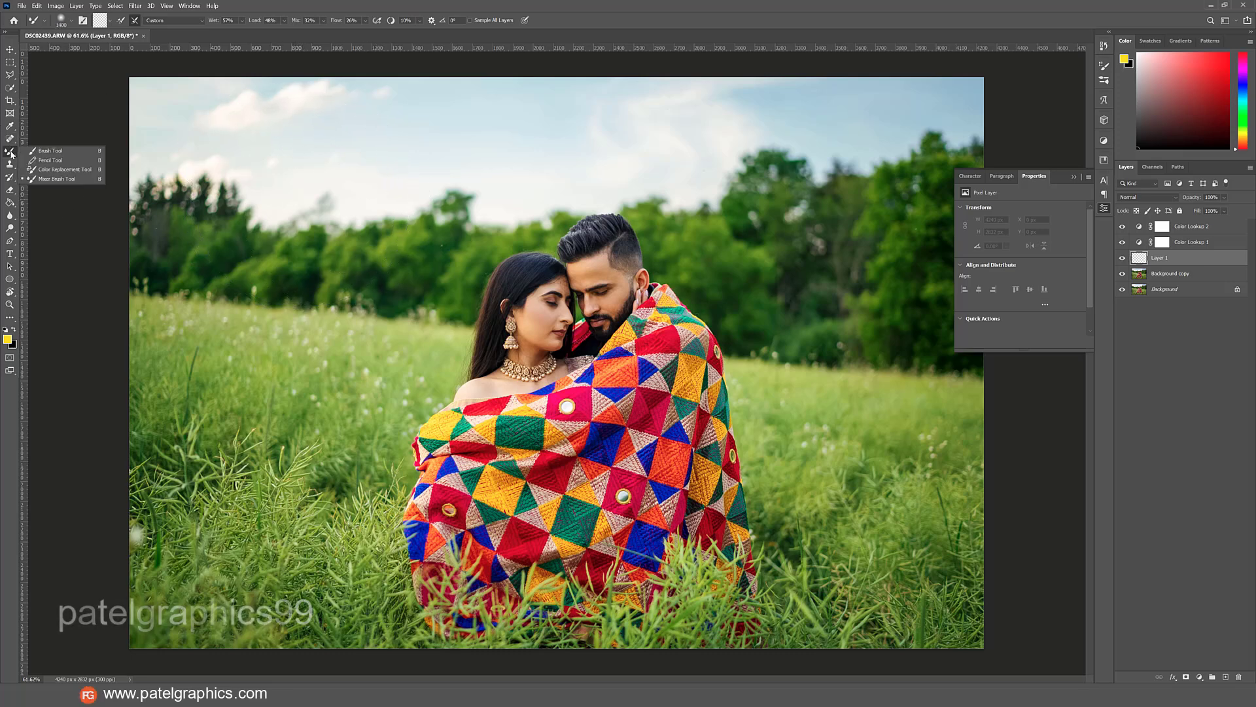
{"action": "left_click", "coordinate": [50, 151]}
{"action": "left_click", "coordinate": [285, 207]}
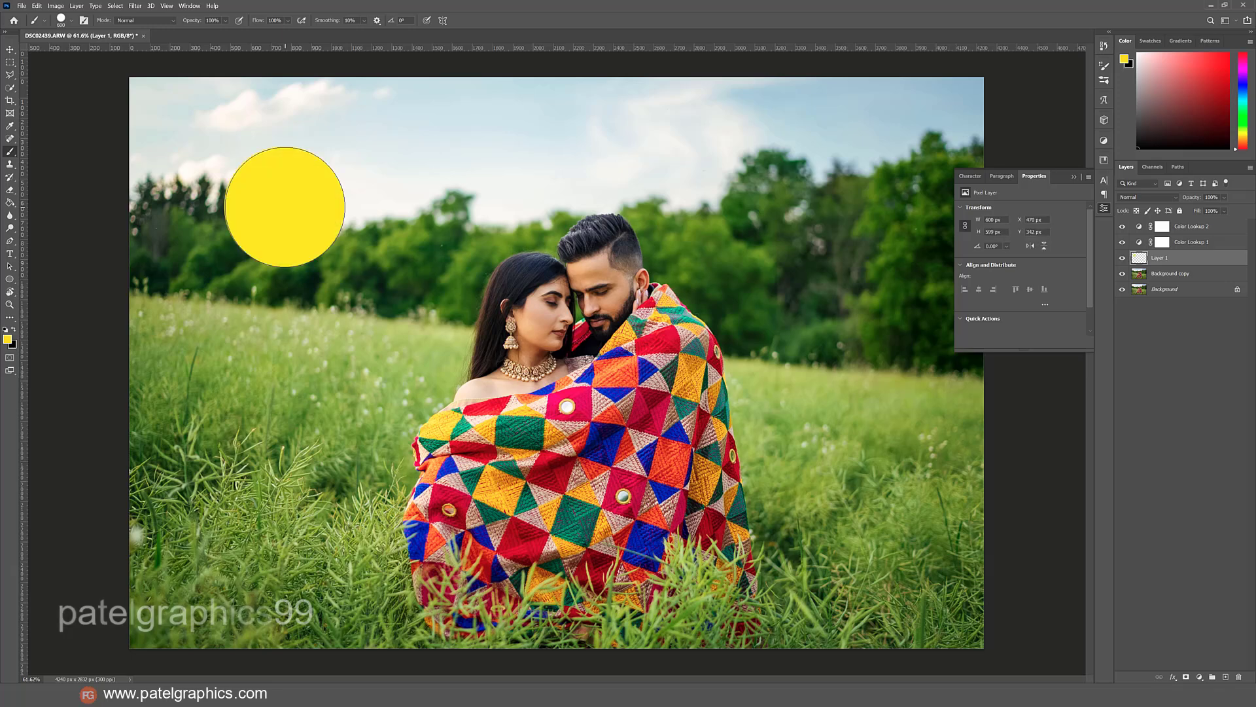
{"action": "key", "text": "ctrl+z"}
{"action": "right_click", "coordinate": [333, 206]}
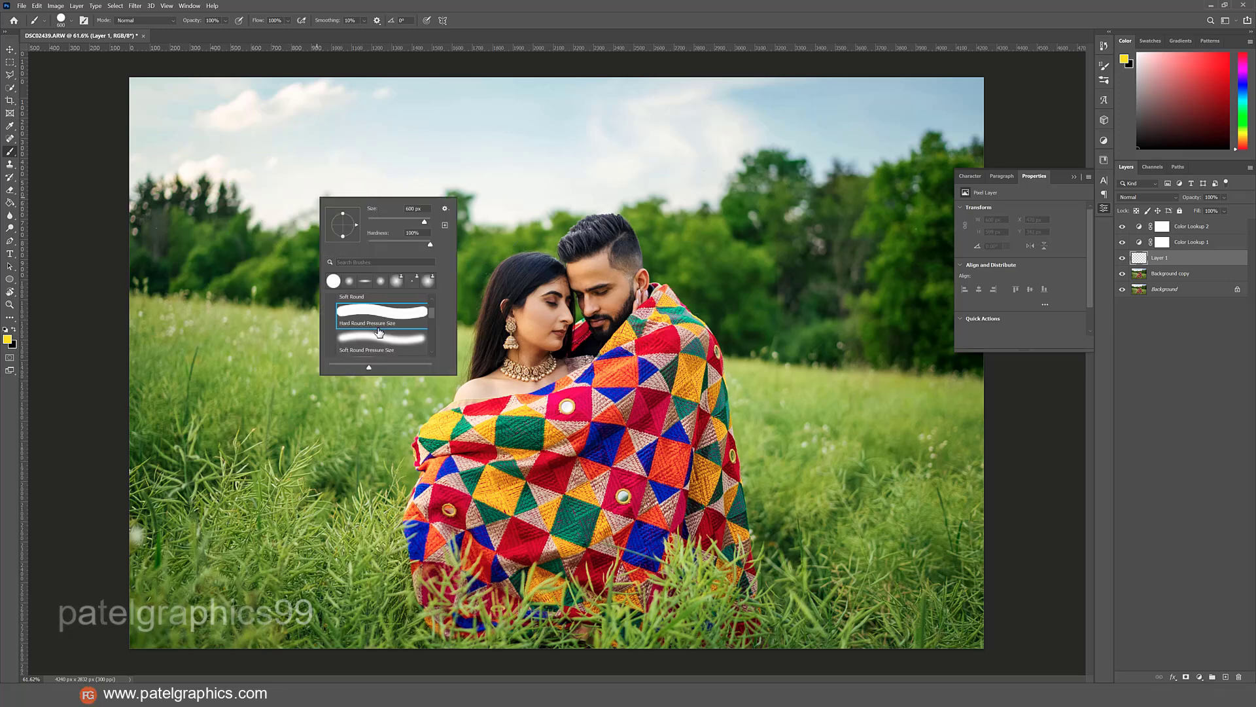
{"action": "left_click", "coordinate": [380, 337]}
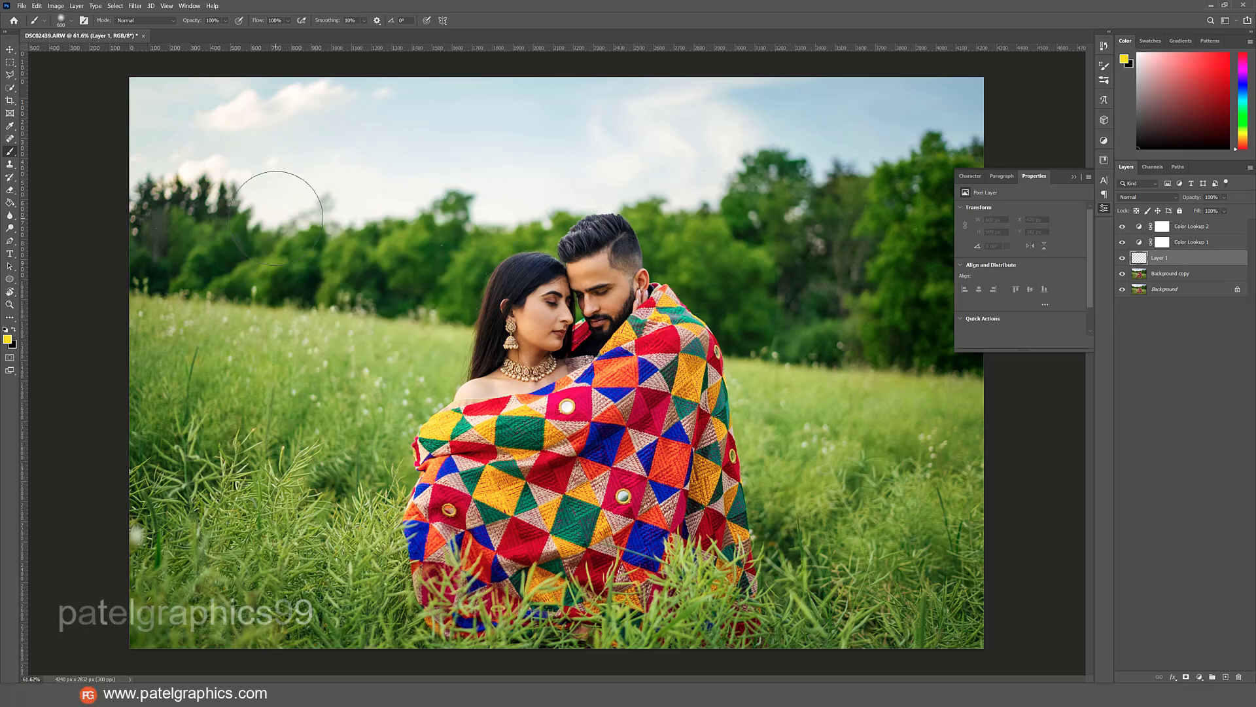
{"action": "left_click", "coordinate": [285, 200]}
Set the glow layer's blend mode to Screen, then scale the glow to about 197% and shift it slightly up and left.
{"action": "left_click", "coordinate": [1148, 197]}
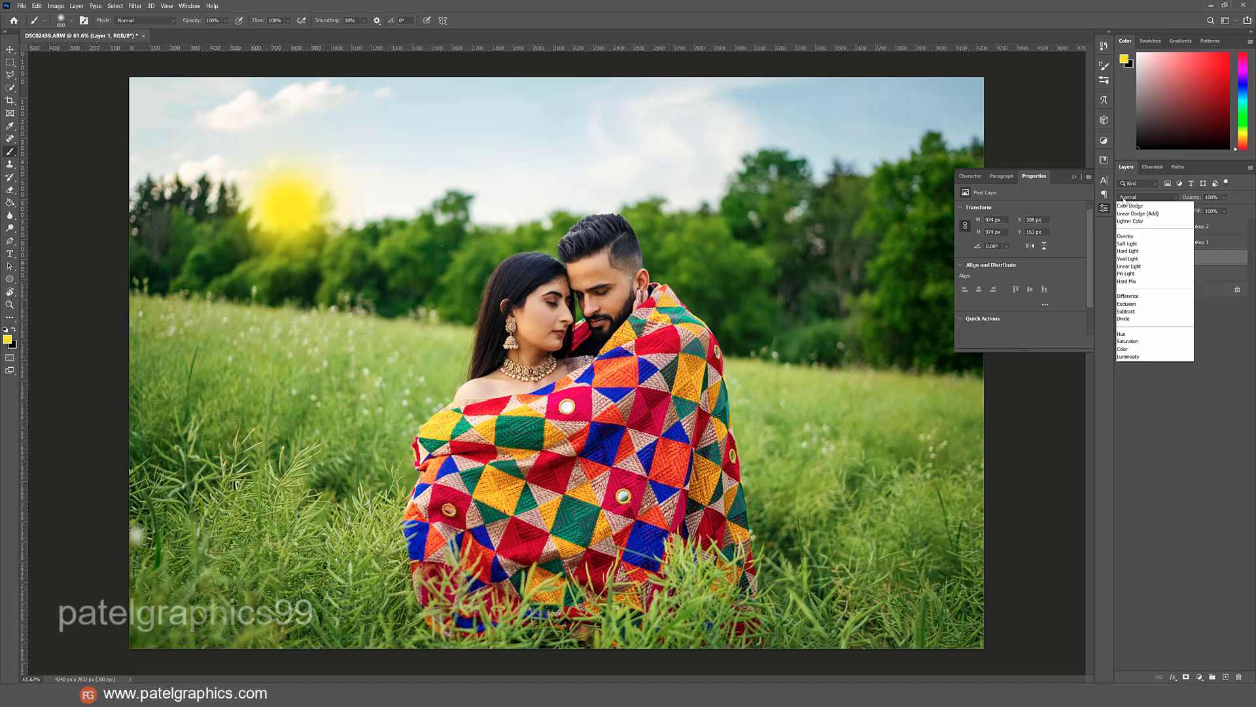
{"action": "left_click", "coordinate": [1128, 282]}
{"action": "key", "text": "ctrl+t"}
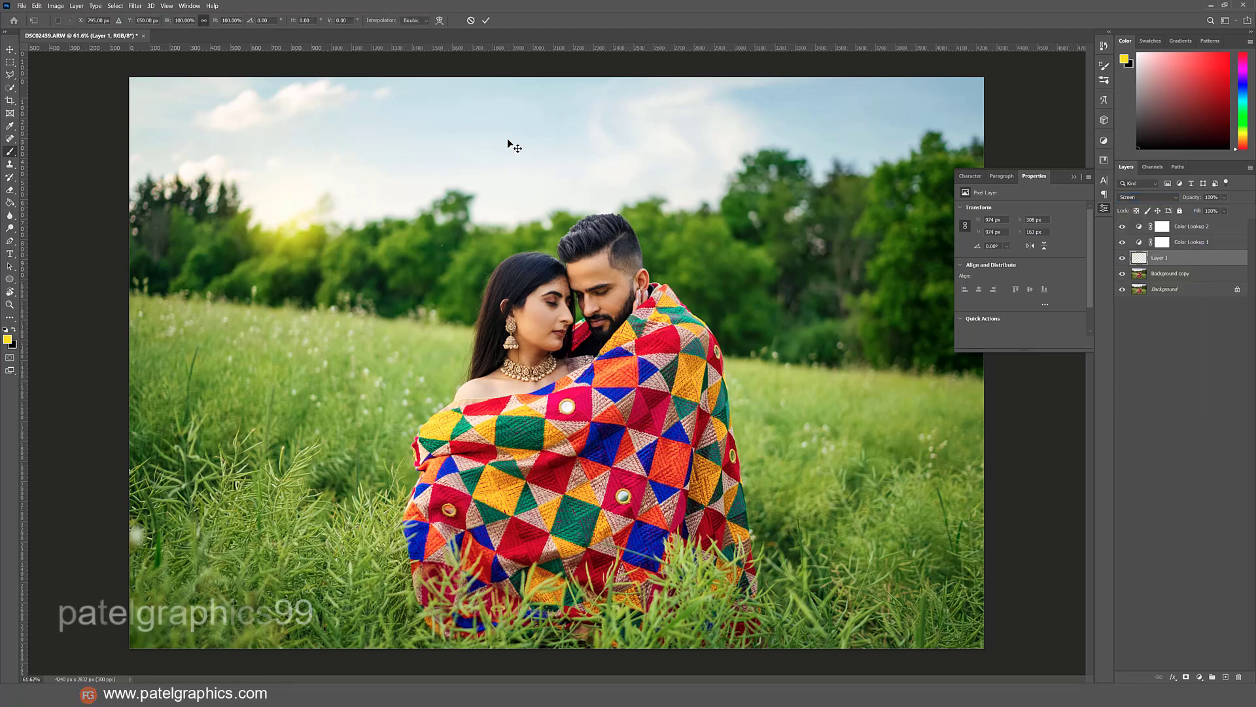
{"action": "left_click_drag", "start_coordinate": [387, 110], "coordinate": [481, 19]}
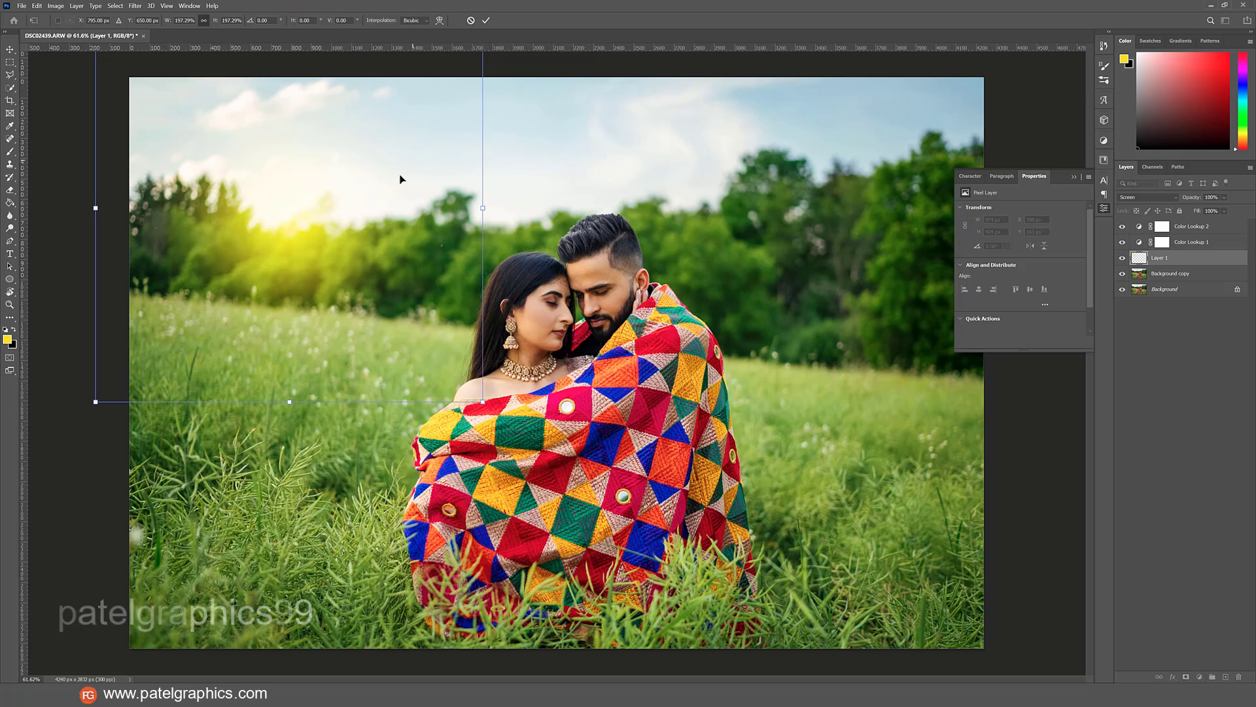
{"action": "left_click_drag", "start_coordinate": [401, 179], "coordinate": [392, 139]}
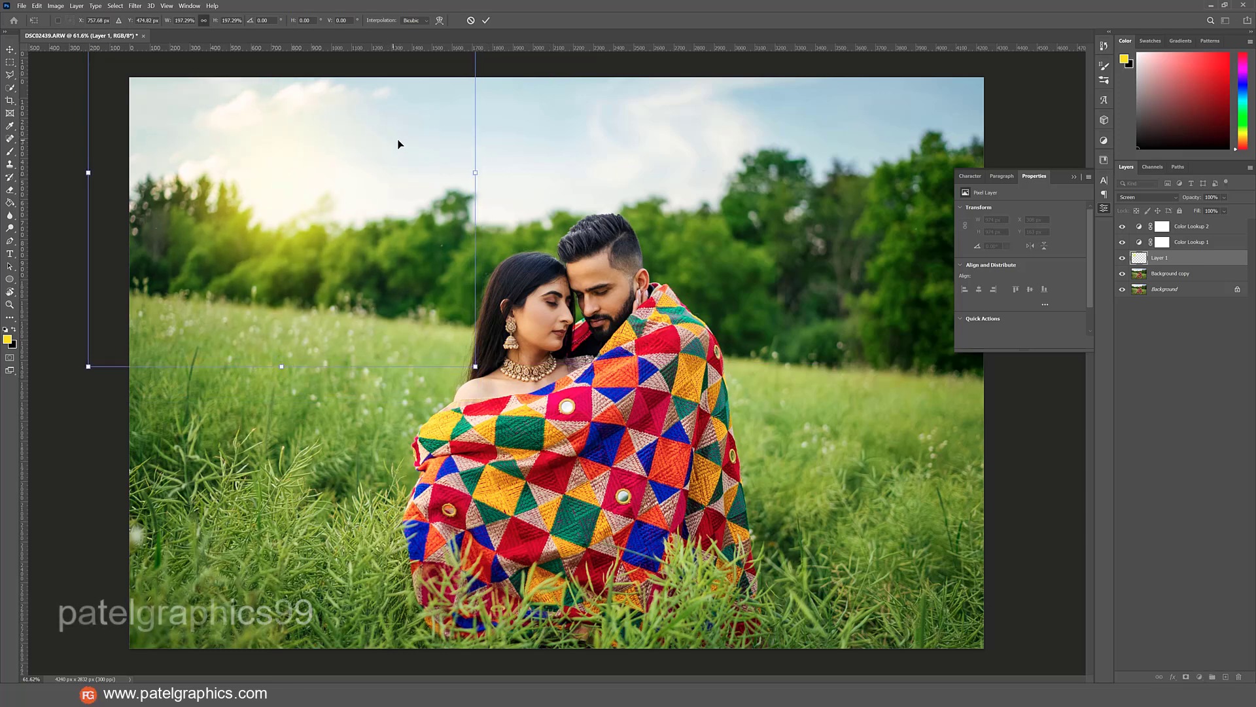
{"action": "key", "text": "Return"}
{"action": "key", "text": "b"}
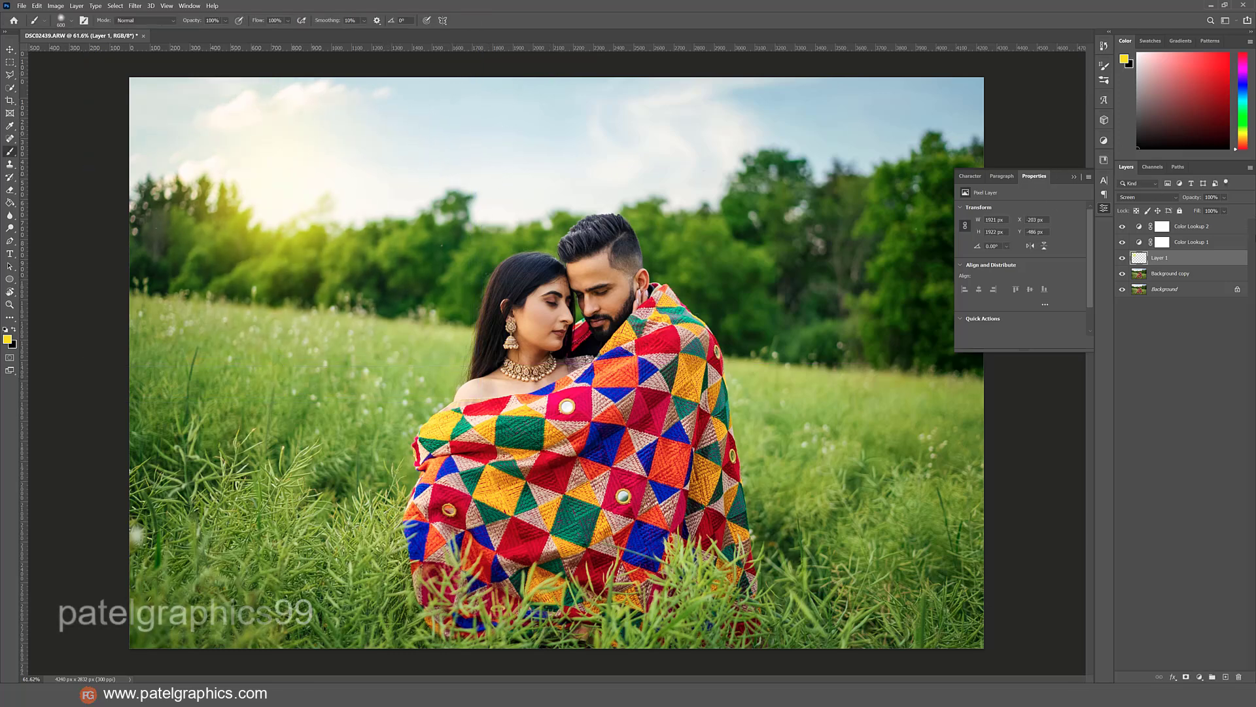
Duplicate the glow layer, placing the copy lower and slightly to the right of the original at 21% opacity.
{"action": "key", "text": "ctrl+j"}
{"action": "key", "text": "ctrl+t"}
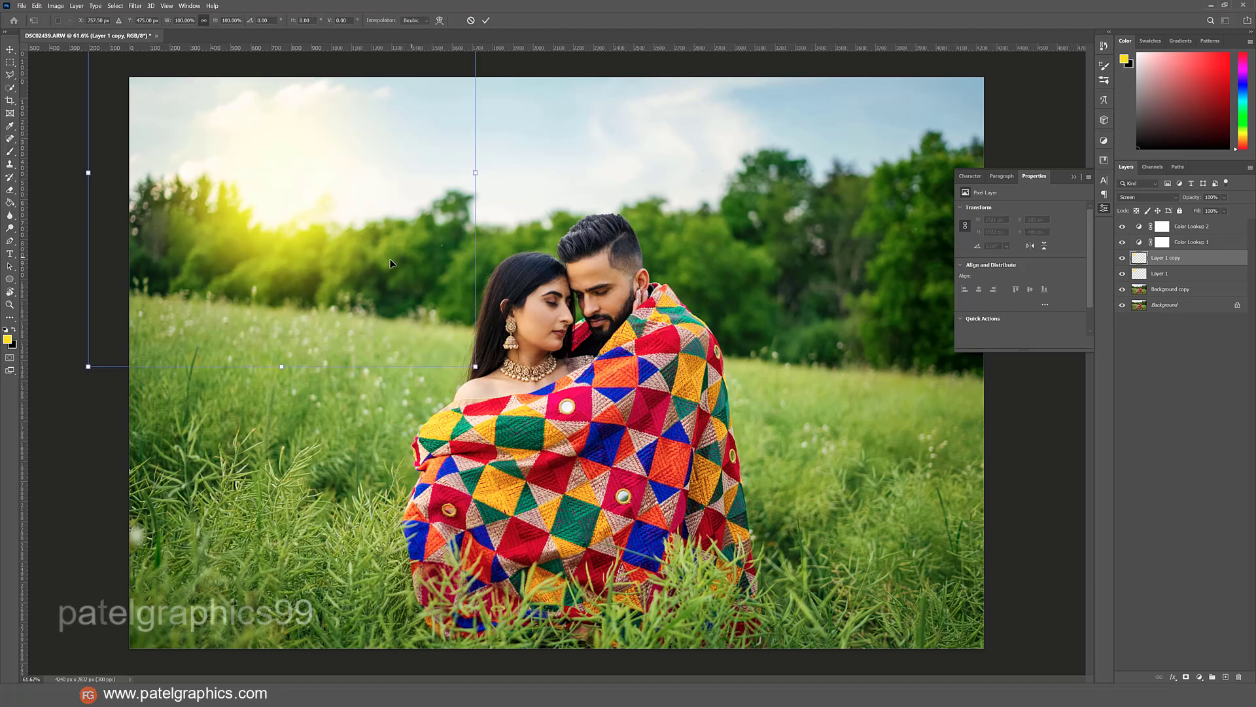
{"action": "mouse_move", "coordinate": [391, 263]}
{"action": "left_mouse_down"}
{"action": "mouse_move", "coordinate": [433, 298]}
{"action": "mouse_move", "coordinate": [416, 352]}
{"action": "mouse_move", "coordinate": [414, 335]}
{"action": "mouse_move", "coordinate": [410, 347]}
{"action": "mouse_move", "coordinate": [398, 338]}
{"action": "left_mouse_up"}
{"action": "key", "text": "Return"}
{"action": "key", "text": "b"}
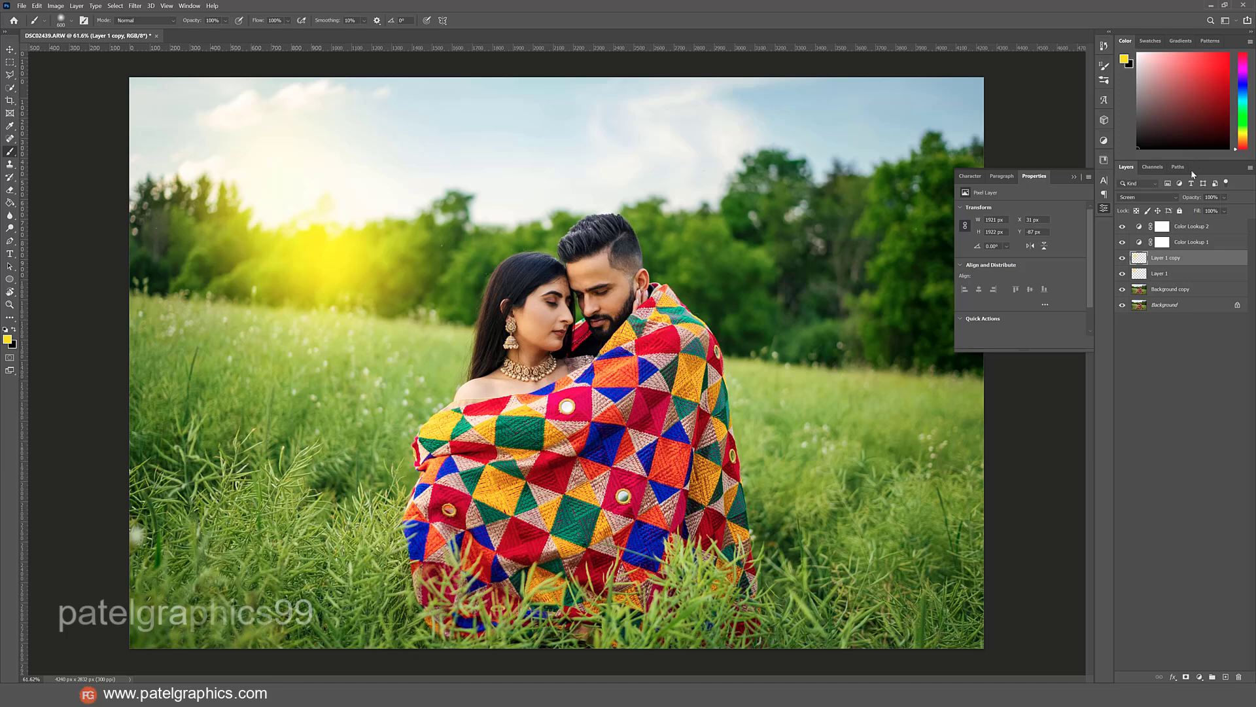
{"action": "left_click_drag", "start_coordinate": [1227, 201], "coordinate": [1205, 211]}
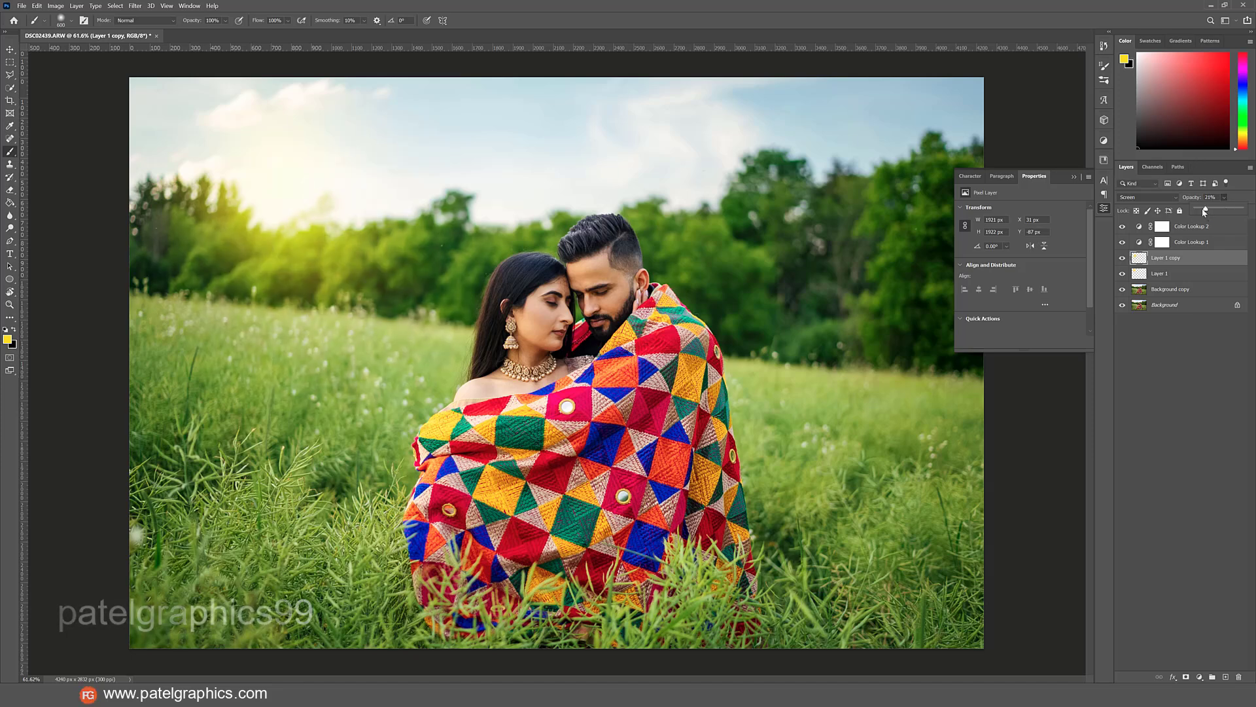
{"action": "left_click", "coordinate": [1073, 178]}
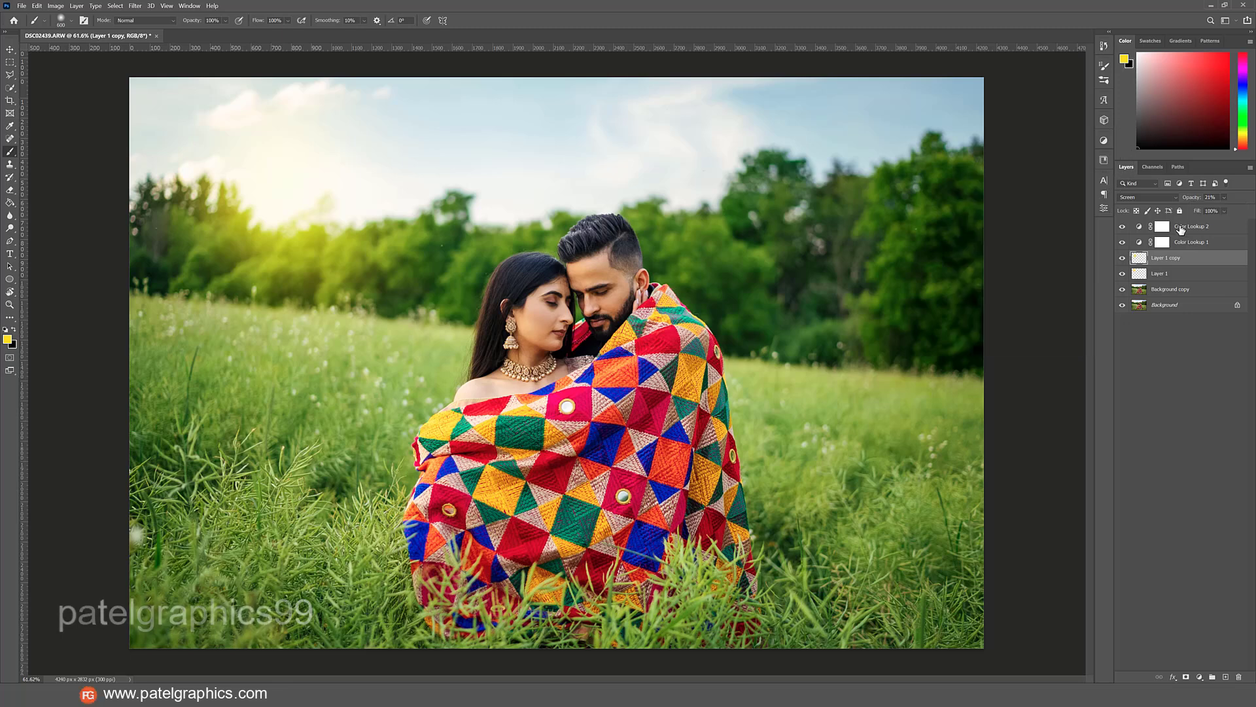
Group all layers above the Background, from Color Lookup 2 down to Background copy.
{"action": "left_click", "coordinate": [1182, 228]}
{"action": "left_click", "coordinate": [1195, 293], "text": "shift"}
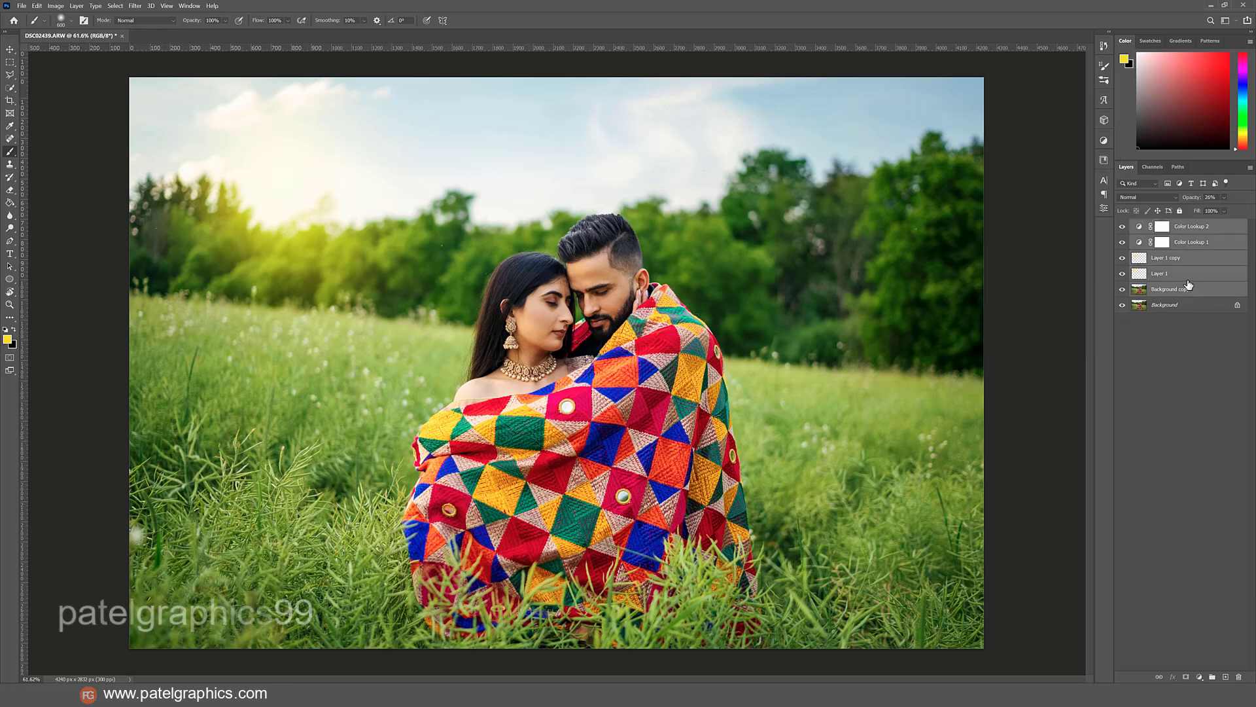
{"action": "key", "text": "ctrl+g"}
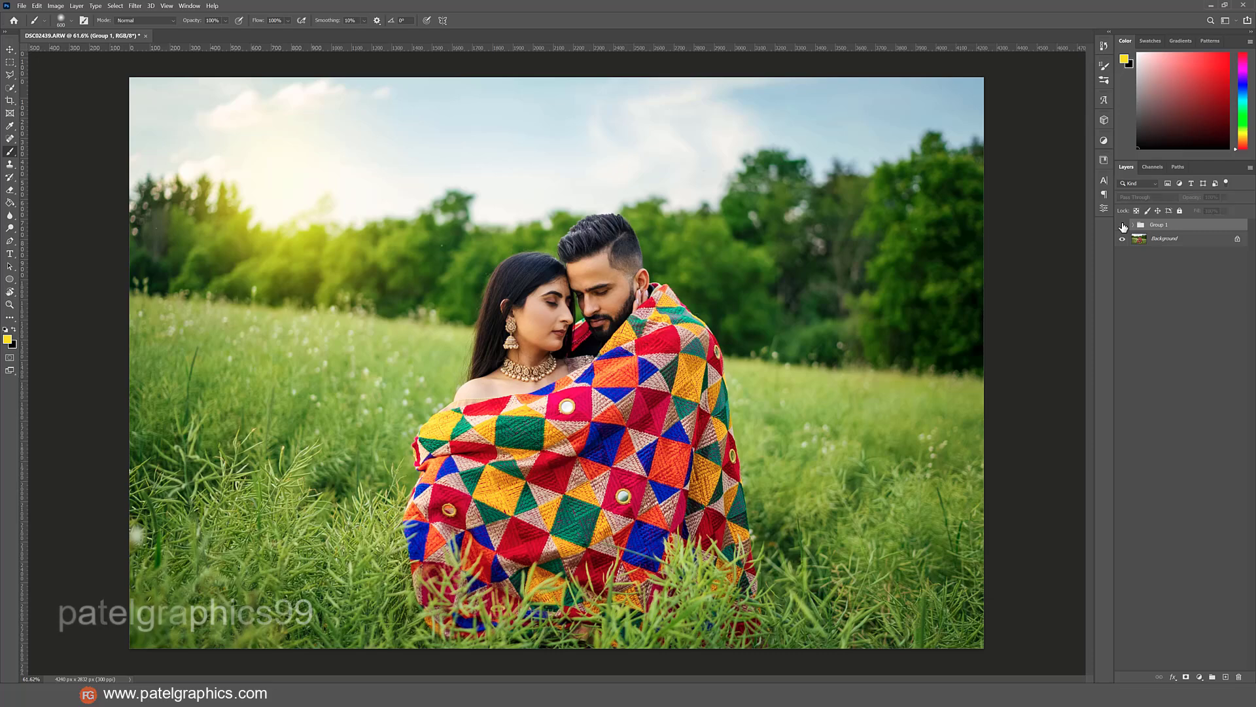
Compare the edited photo with the original by hiding and showing the layer group, in both the ARW document and DSC02439.psd.
{"action": "left_click", "coordinate": [1122, 225]}
{"action": "left_click", "coordinate": [1122, 225]}
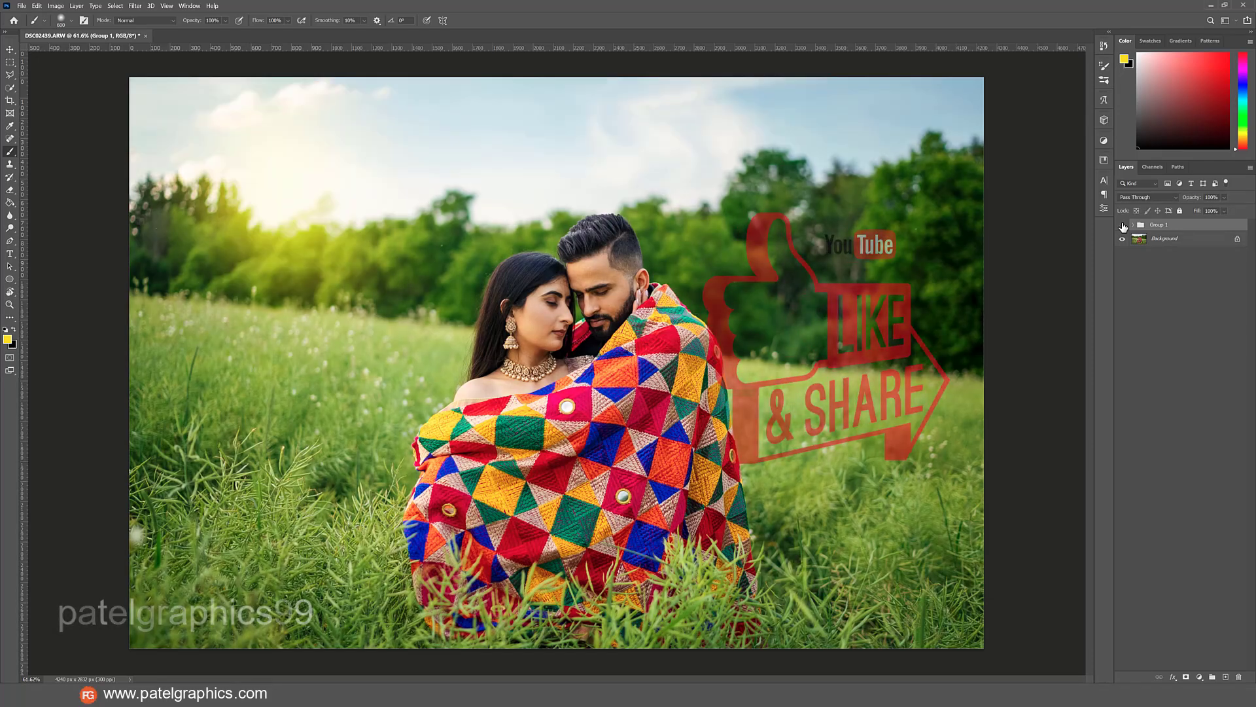
{"action": "left_click", "coordinate": [1123, 225]}
{"action": "left_click", "coordinate": [1123, 225]}
{"action": "scroll", "coordinate": [611, 327], "scroll_direction": "up", "scroll_amount": 3}
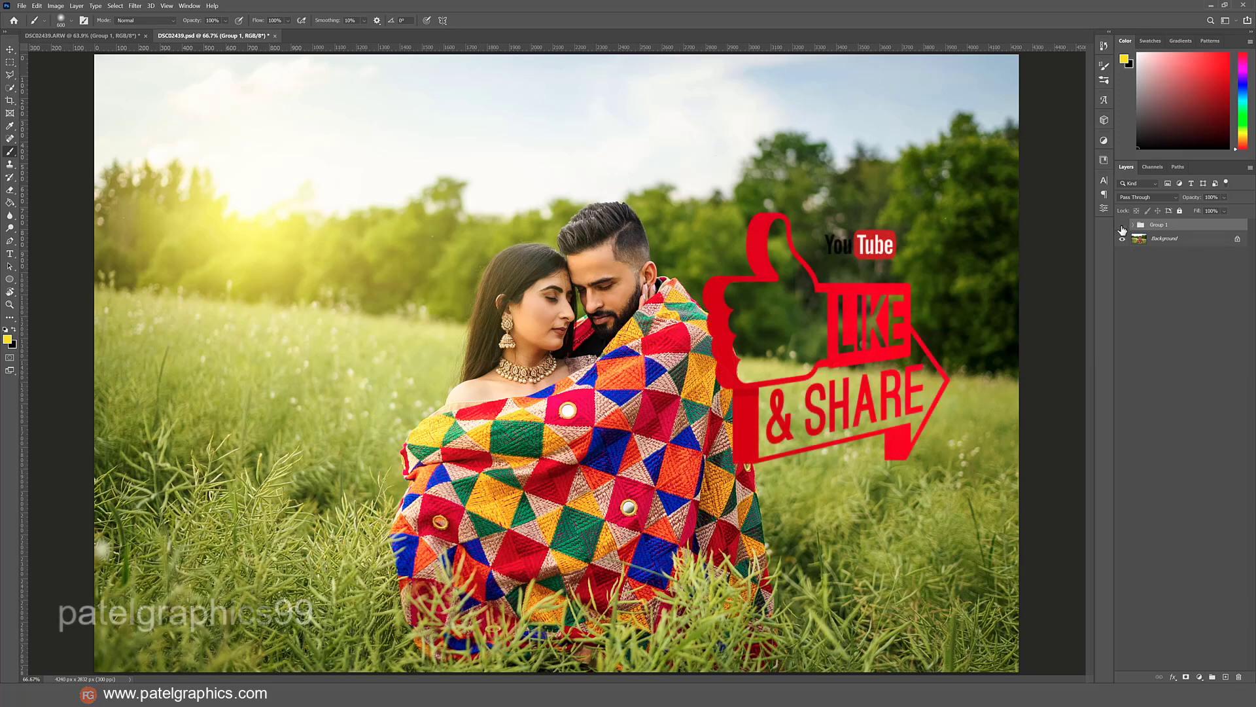
{"action": "left_click", "coordinate": [1123, 226]}
{"action": "left_click", "coordinate": [1123, 225]}
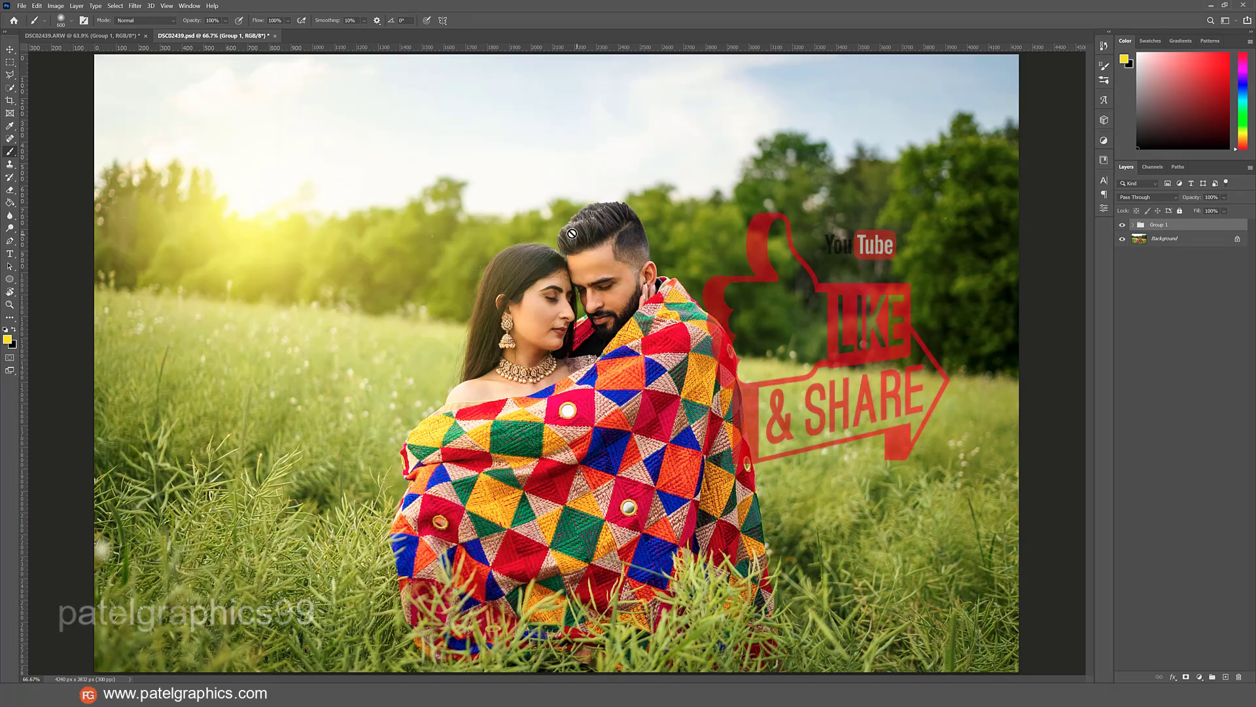